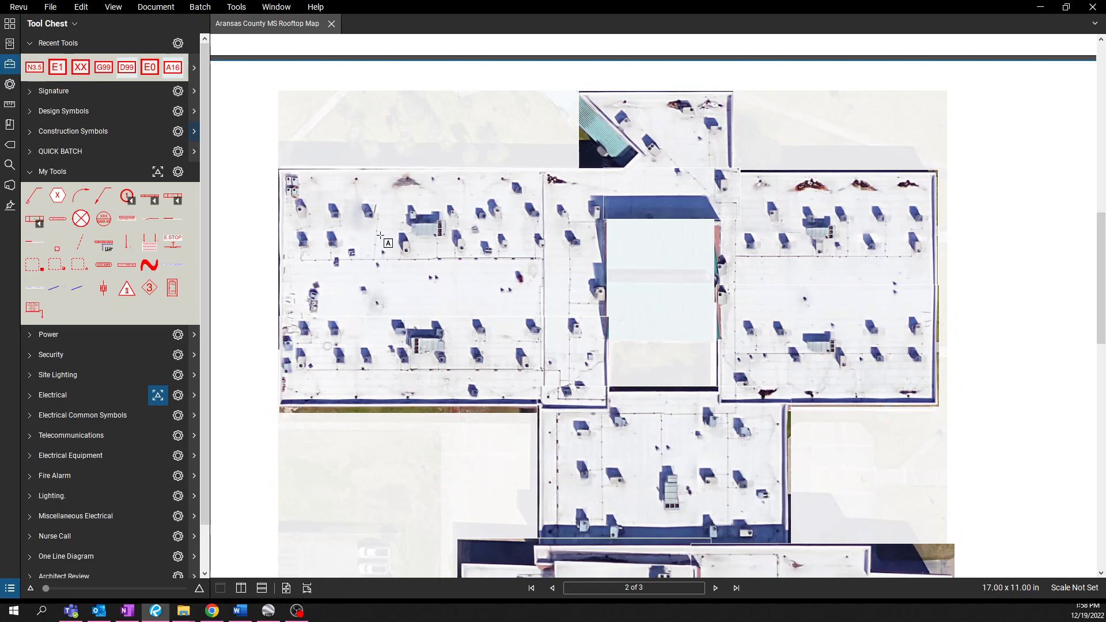
- Add a text box reading A1 on the roof plan and move it to the open roof area below the large rooftop unit
drag(381, 239, 457, 354)
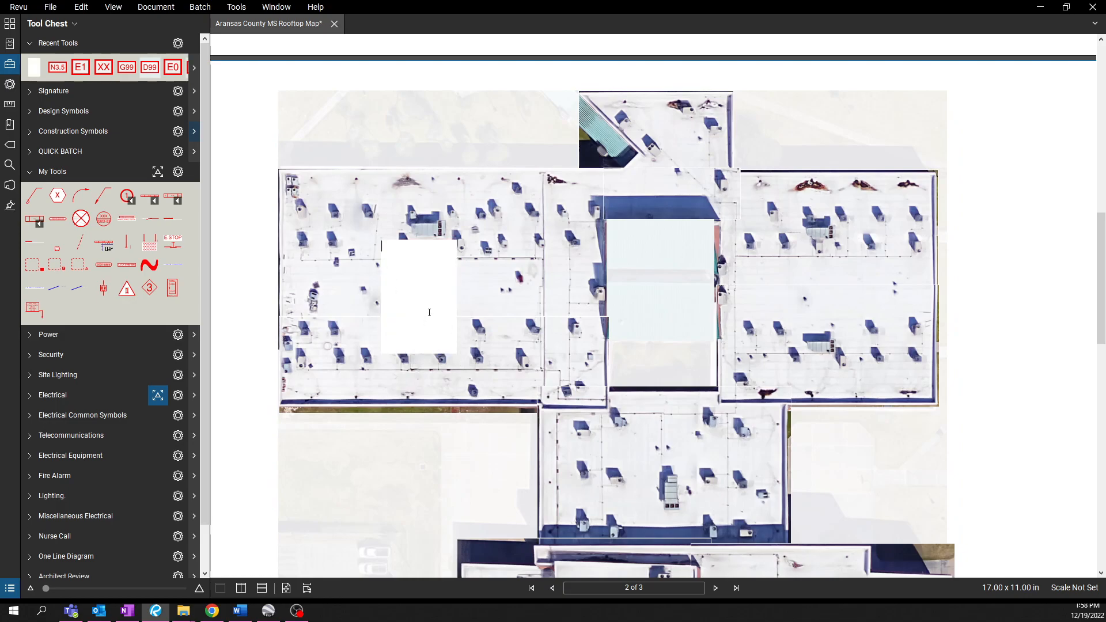
text(A1)
click(474, 349)
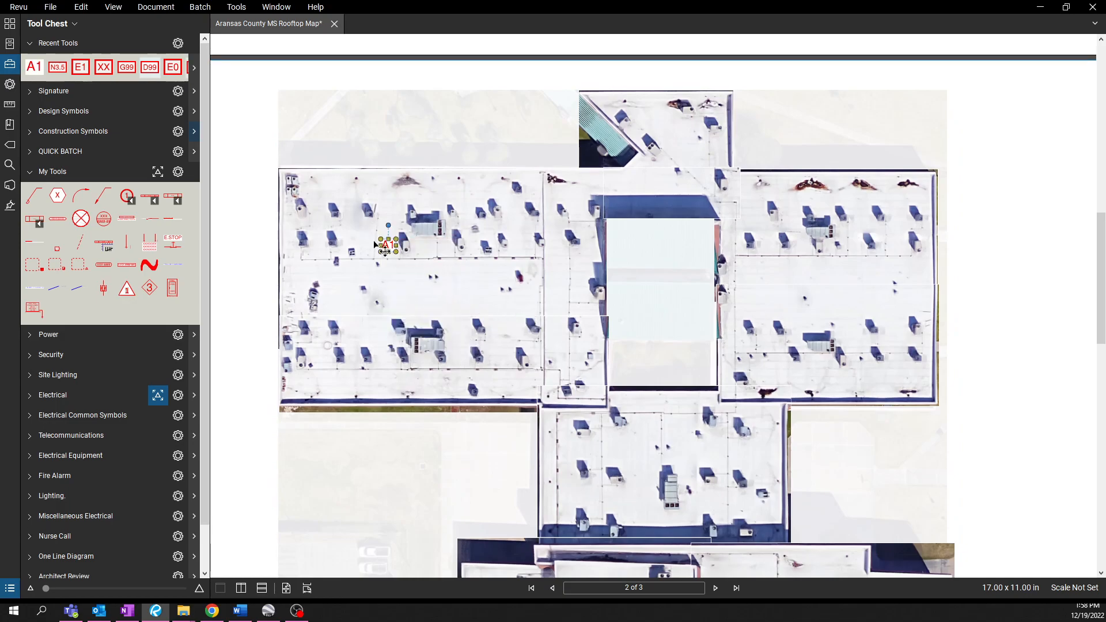
scroll(380, 245, up, 5)
drag(395, 255, 443, 384)
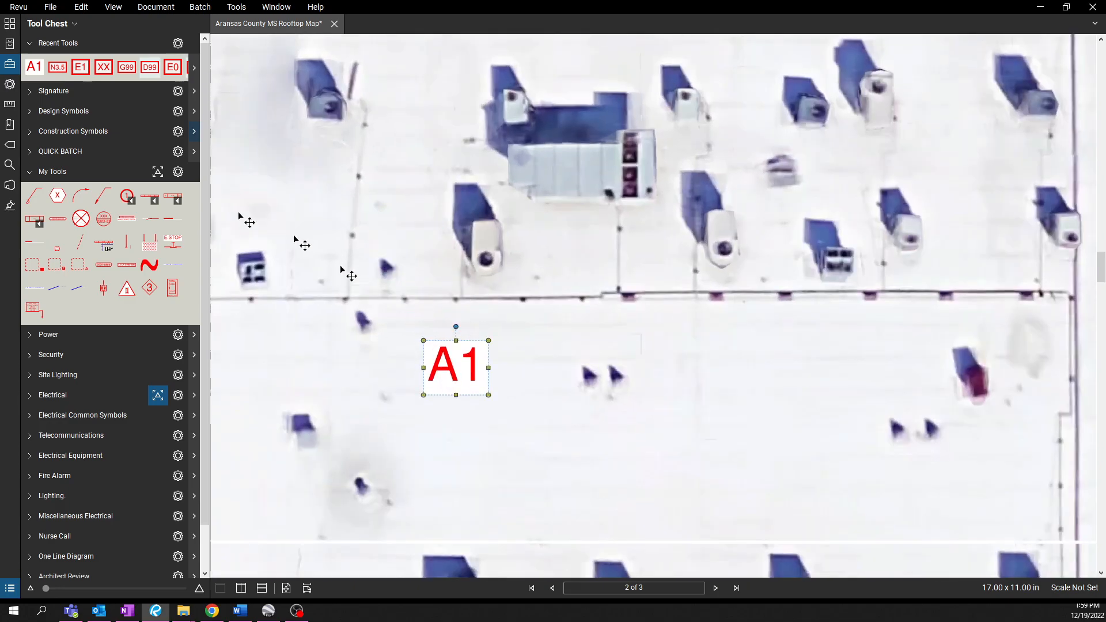
- Set the A1 text box's font size to 8
click(10, 84)
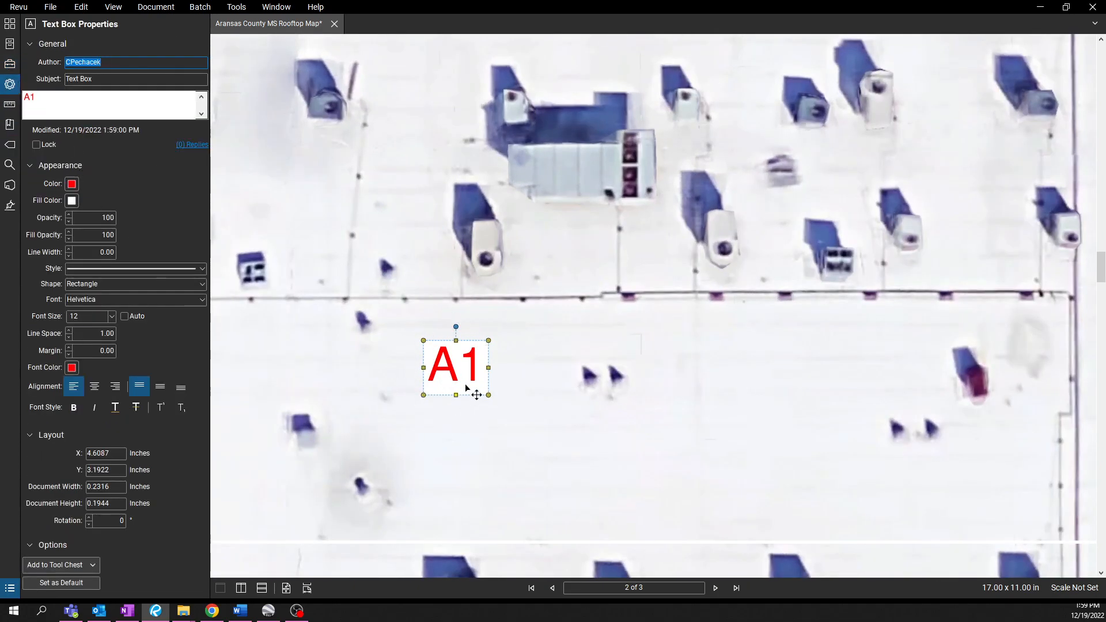
click(112, 317)
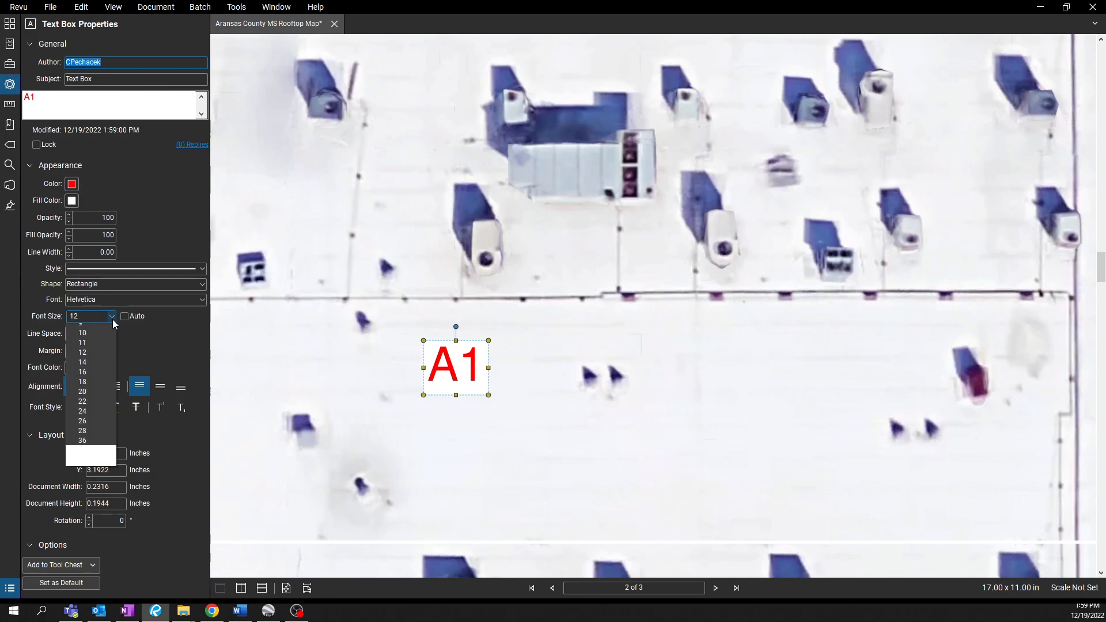
click(106, 386)
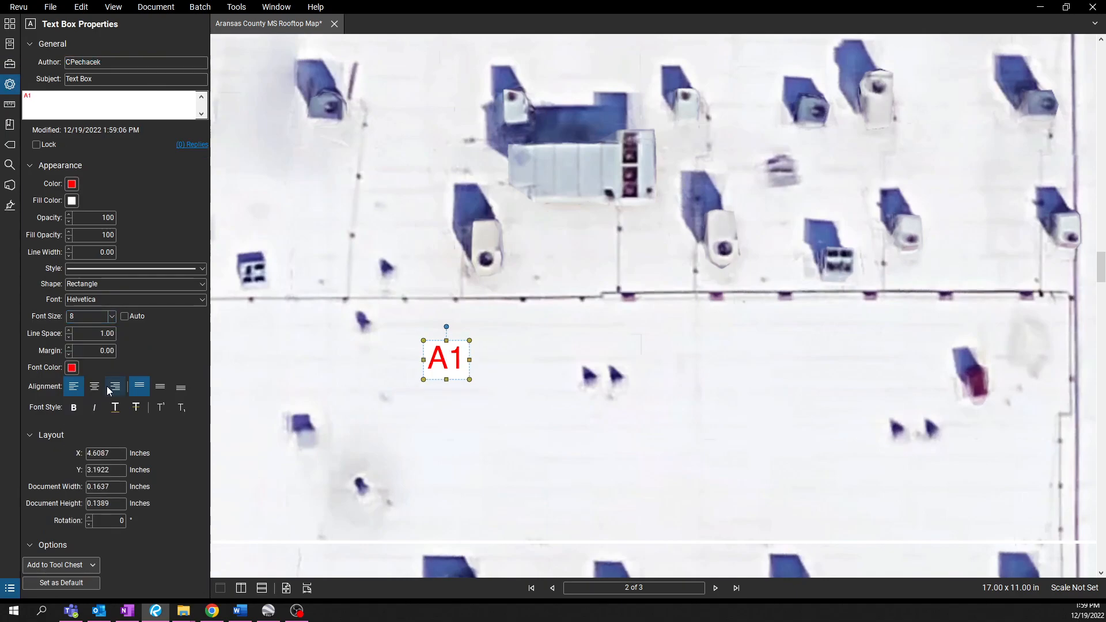
- Switch the text box's shape to Triangle and back to Rectangle
click(126, 283)
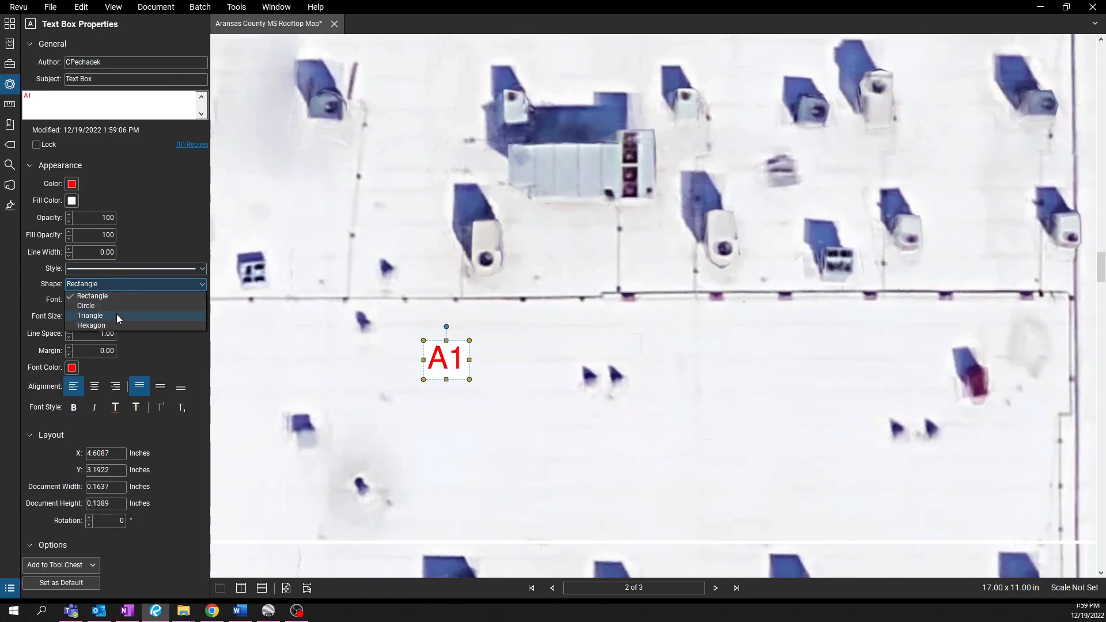
click(116, 314)
click(126, 285)
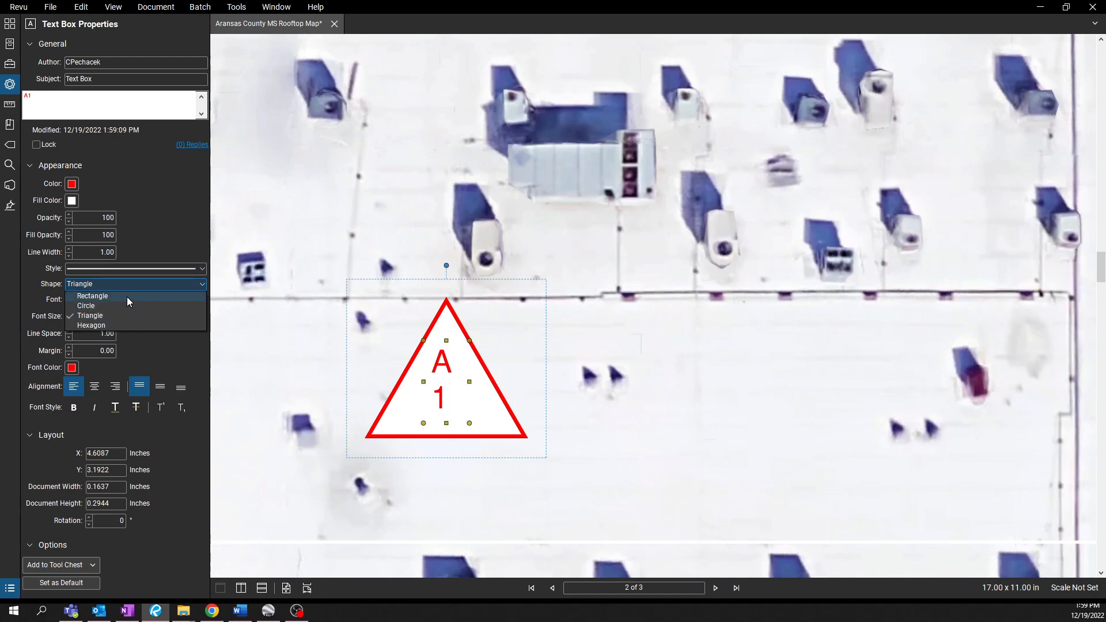
click(126, 296)
- Widen the bordered text box, change its text to A99 and fit the box to the text
drag(464, 425, 519, 386)
double_click(464, 368)
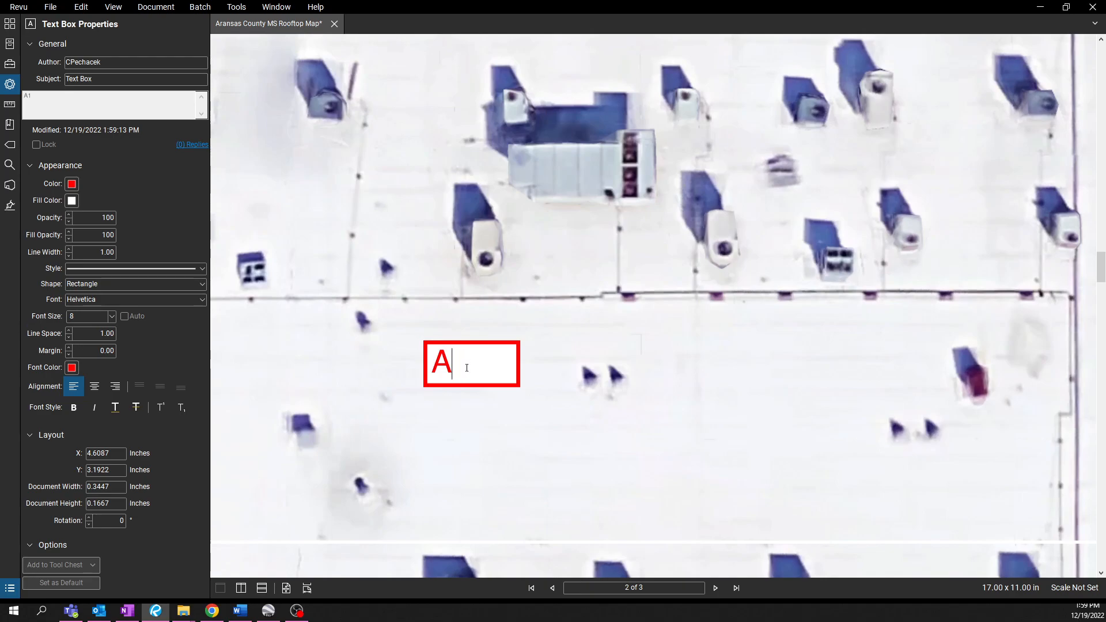
key(Num_Lock)
text(99)
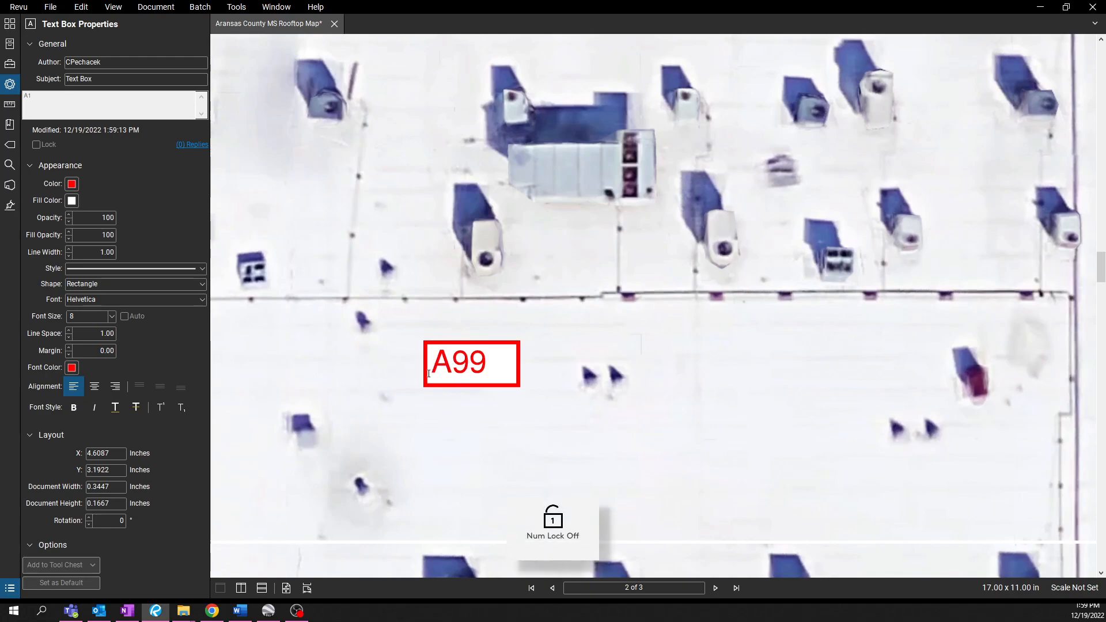
click(523, 410)
click(442, 380)
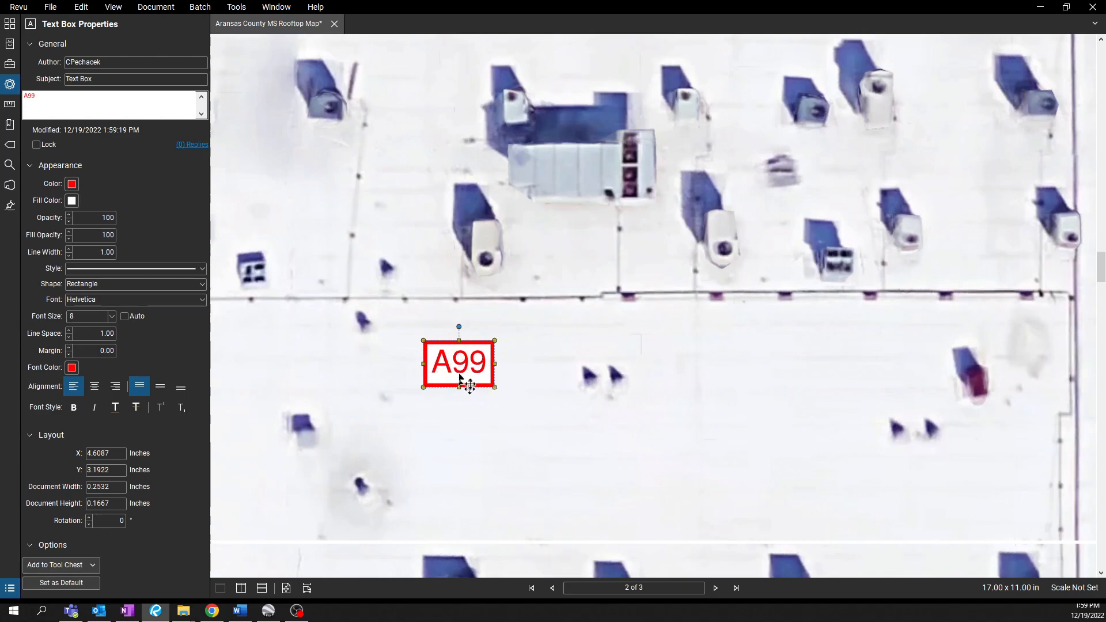
- Move the A99 label onto the small rooftop unit below the large one and set its fill opacity to 70
click(68, 239)
click(68, 237)
drag(455, 369, 481, 259)
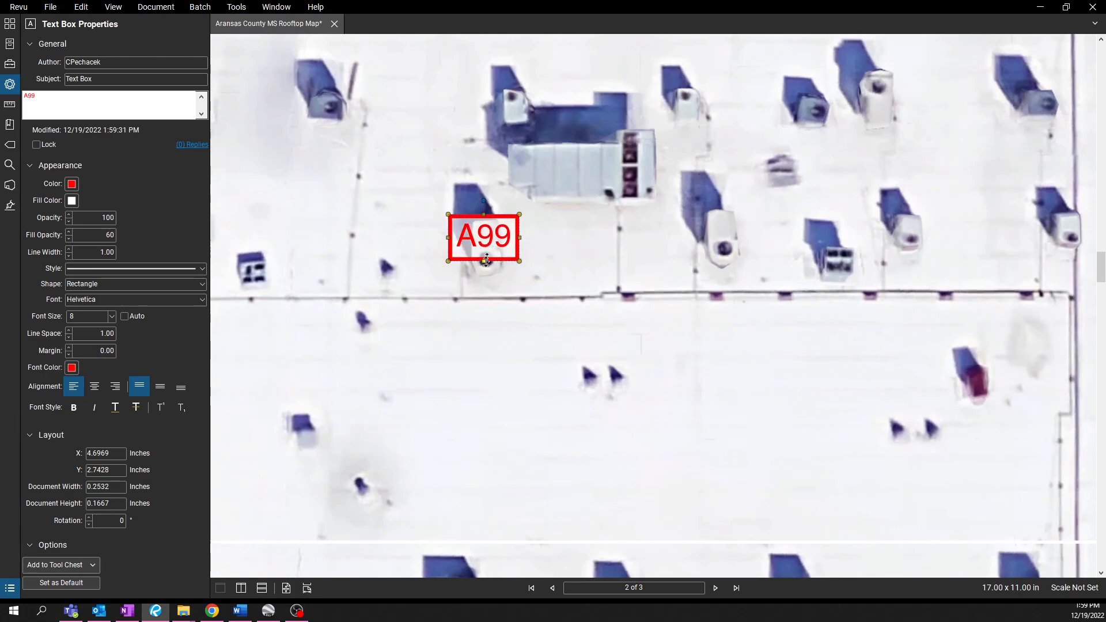
click(68, 238)
click(68, 238)
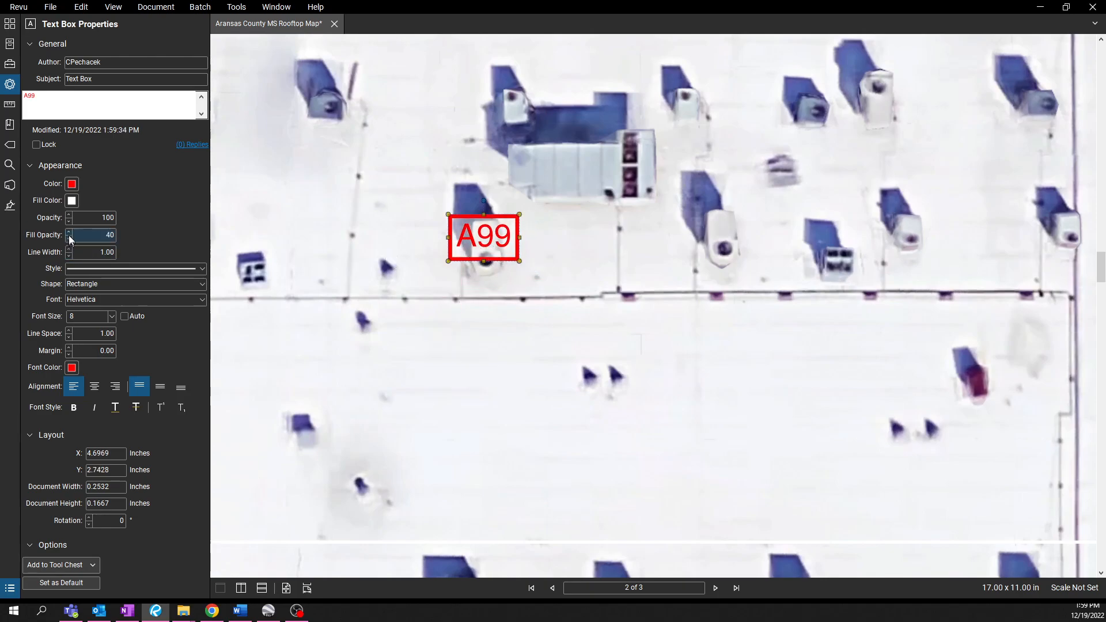
click(68, 233)
click(68, 232)
click(68, 233)
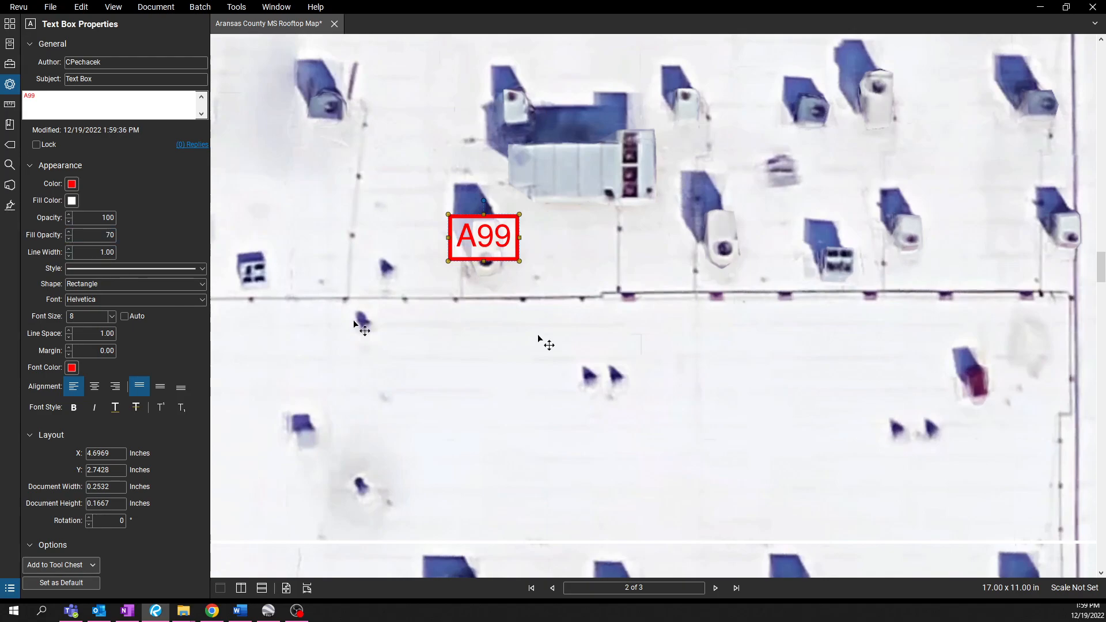
- Add the recently used A99 text box to the My Tools set
scroll(548, 329, up, 3)
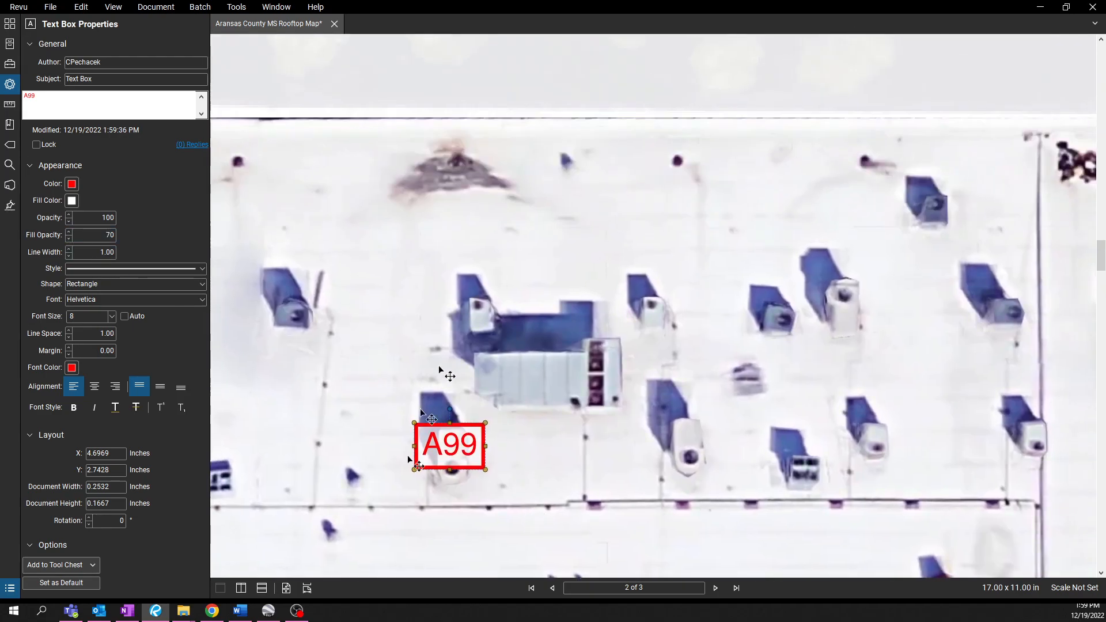
click(15, 84)
click(15, 83)
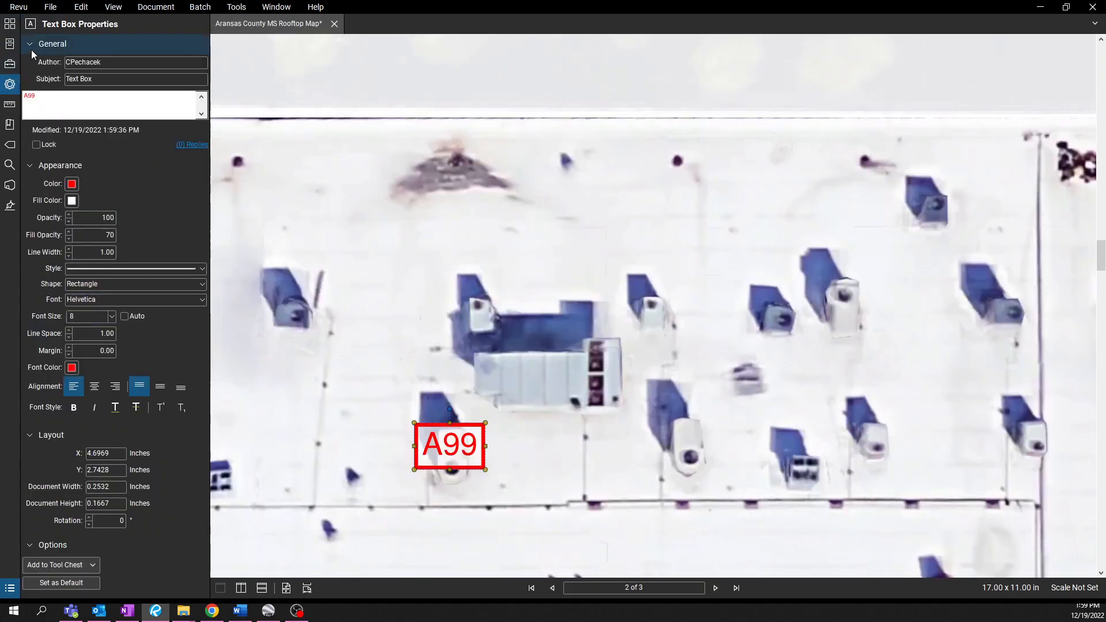
click(10, 63)
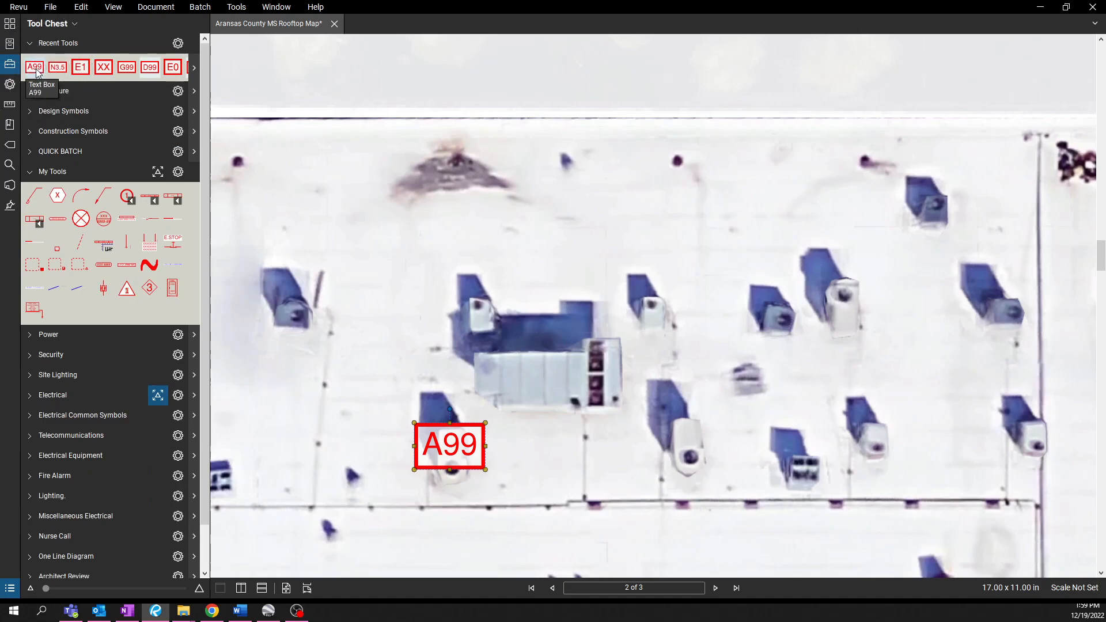
drag(35, 69, 67, 316)
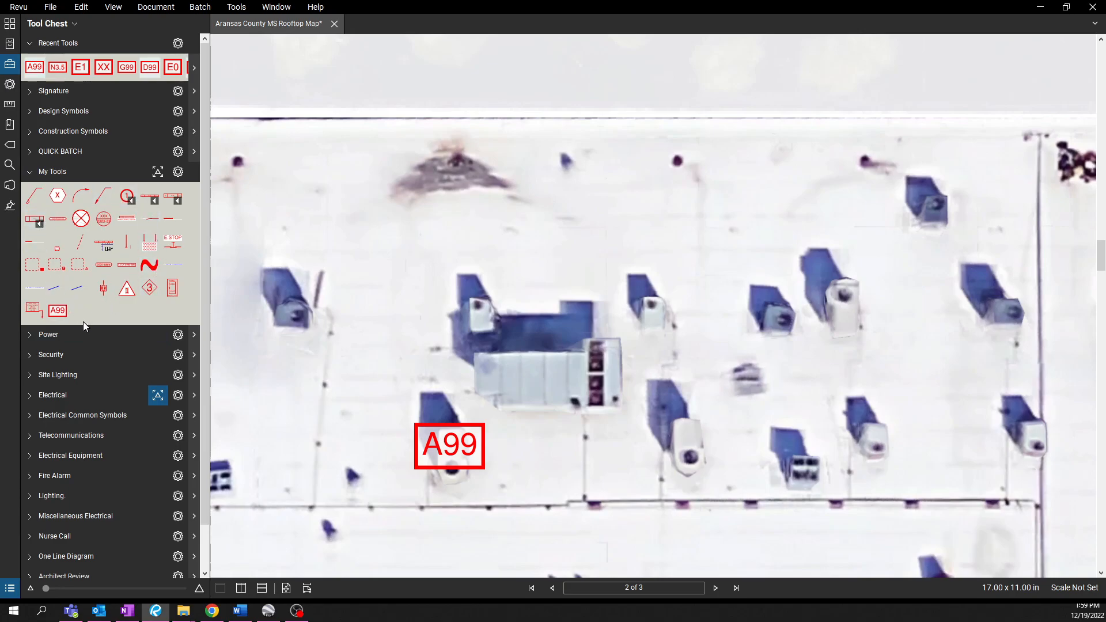
- Define a document-wide 1, 2, 3 sequence for the saved A99 tool with prefix A, start 1, increment 1 and renumbering when markups are deleted
right_click(61, 313)
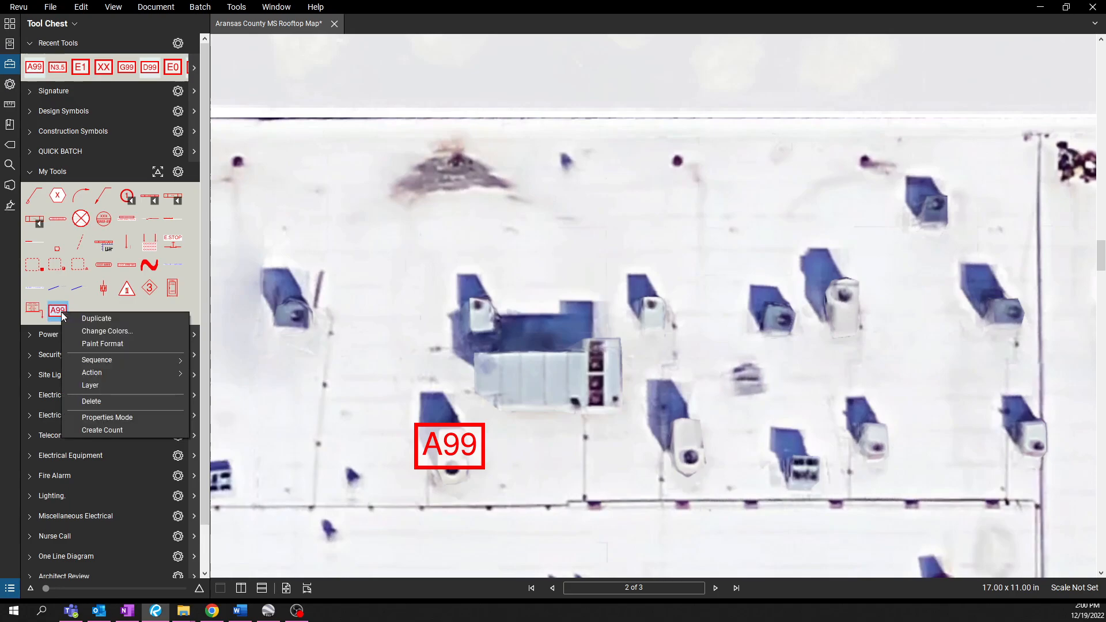
mouse_move(112, 364)
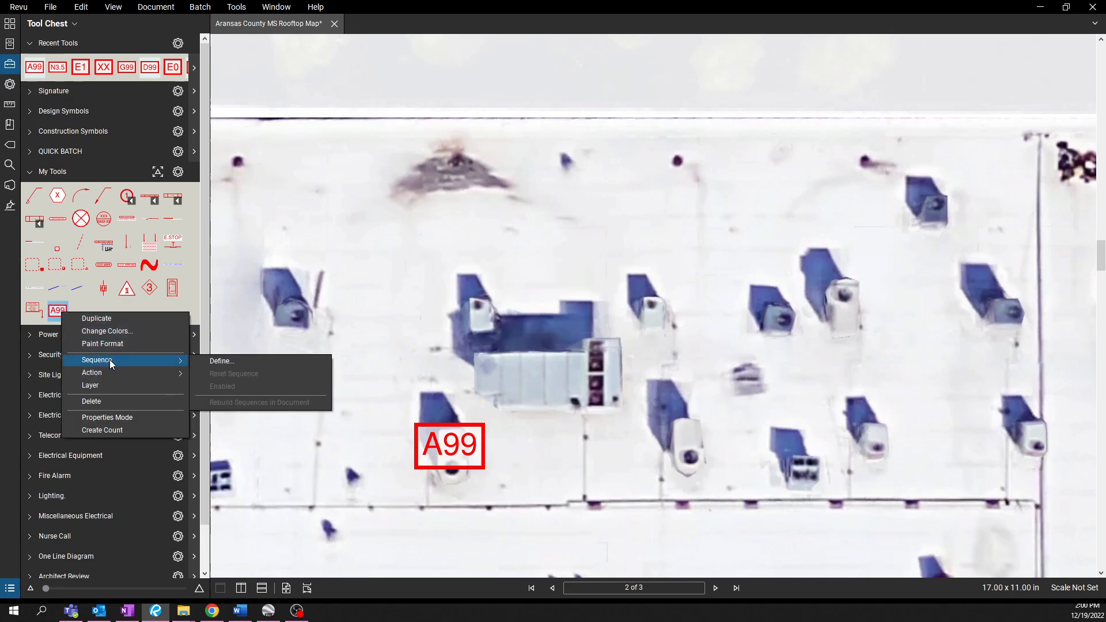
click(211, 363)
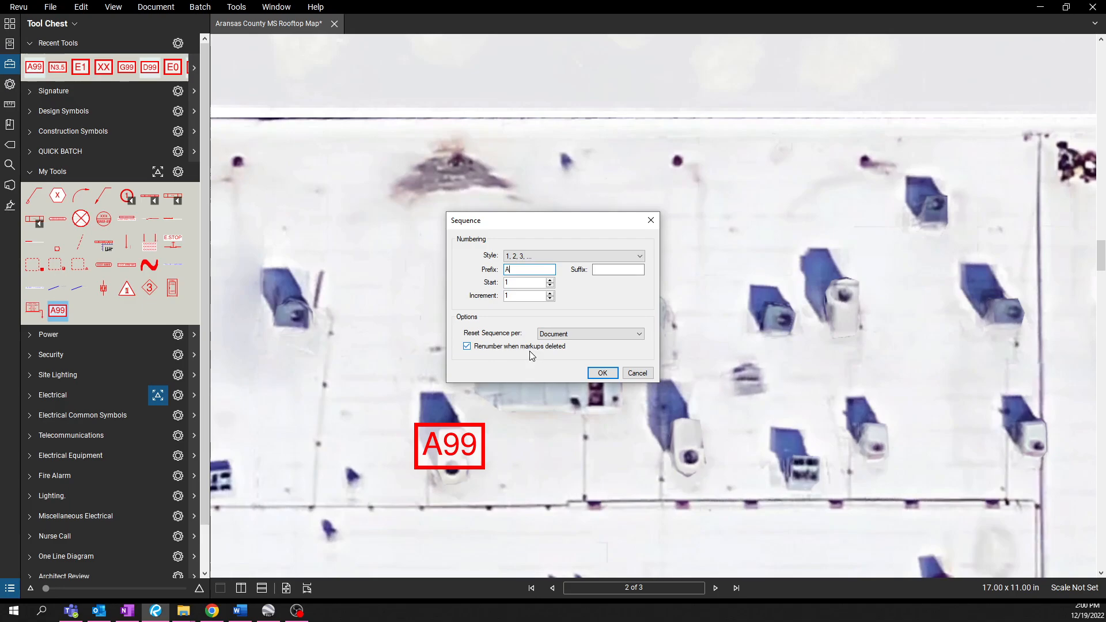
click(616, 273)
click(620, 257)
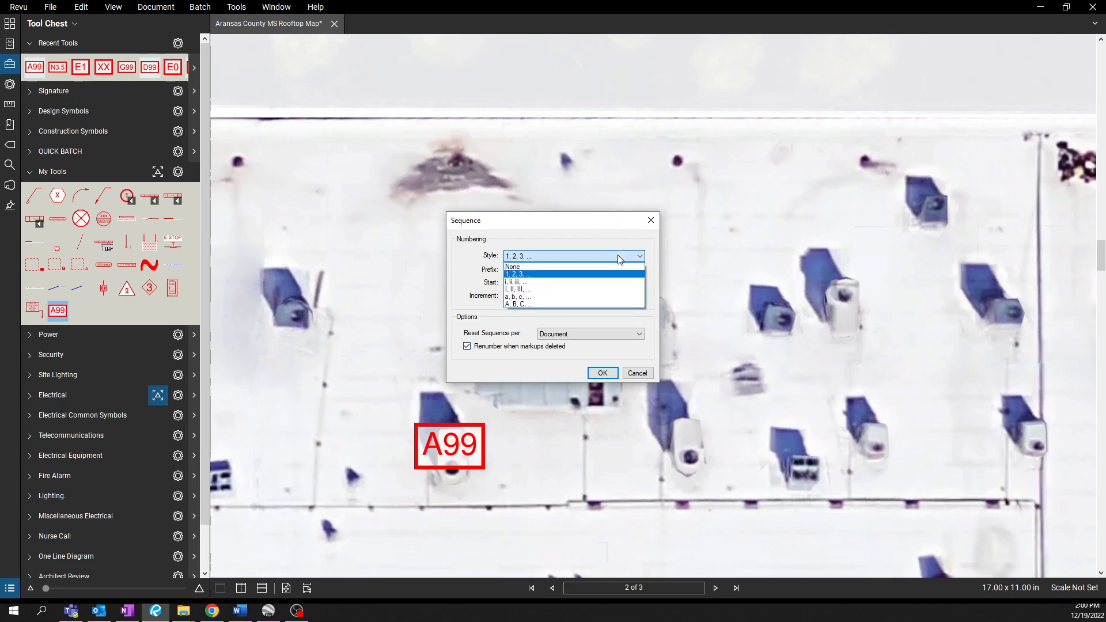
click(590, 322)
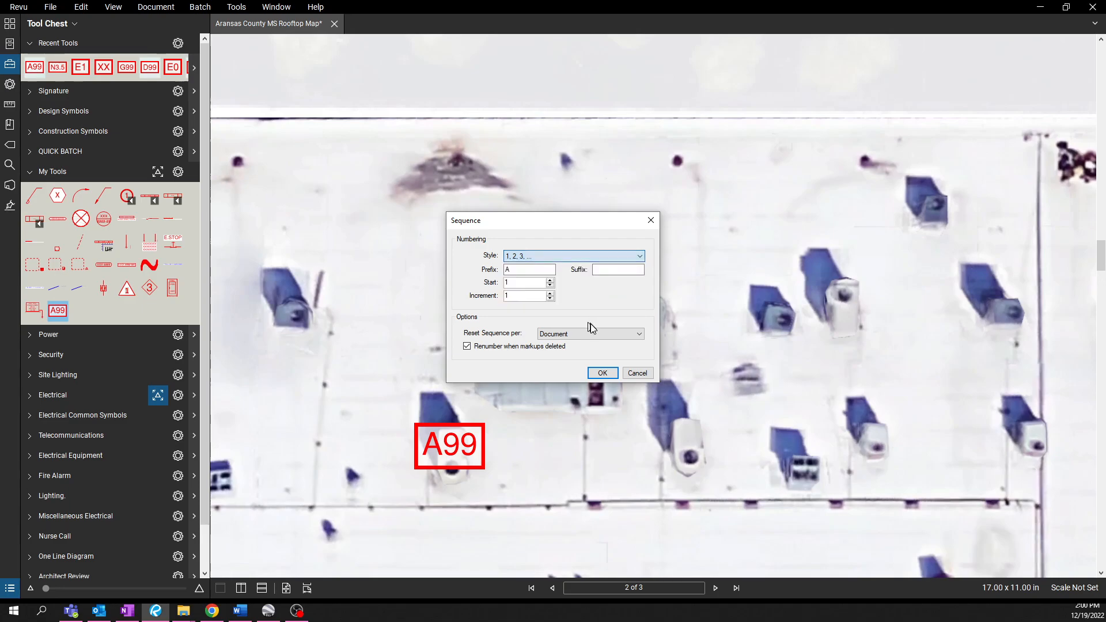
click(602, 373)
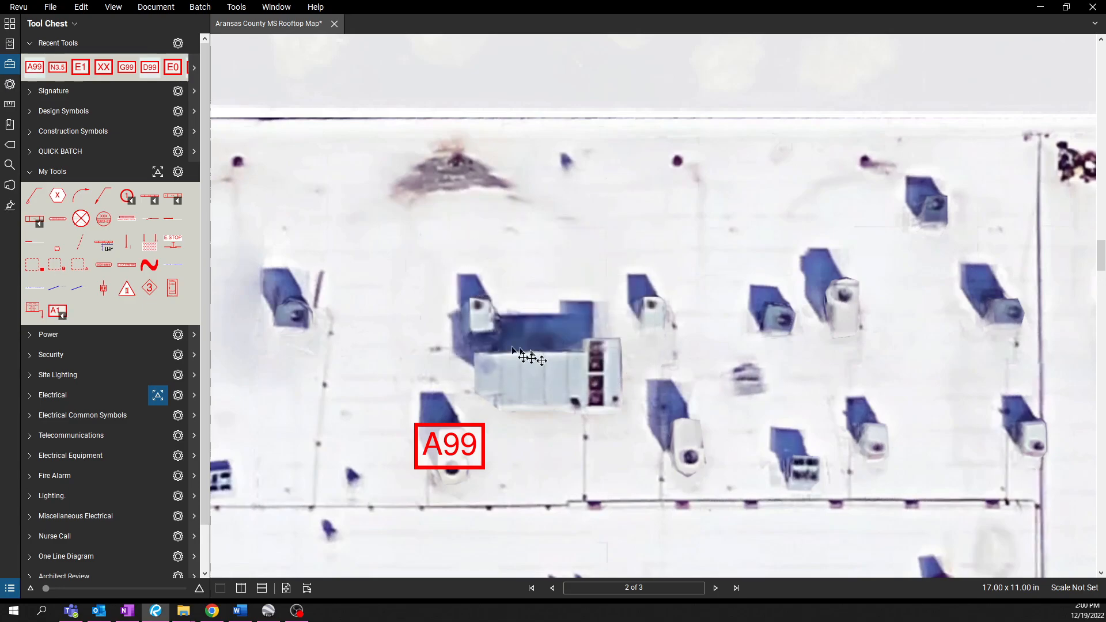
- Place four sequenced labels, A1 to A4, in a row above the large rooftop unit
click(63, 317)
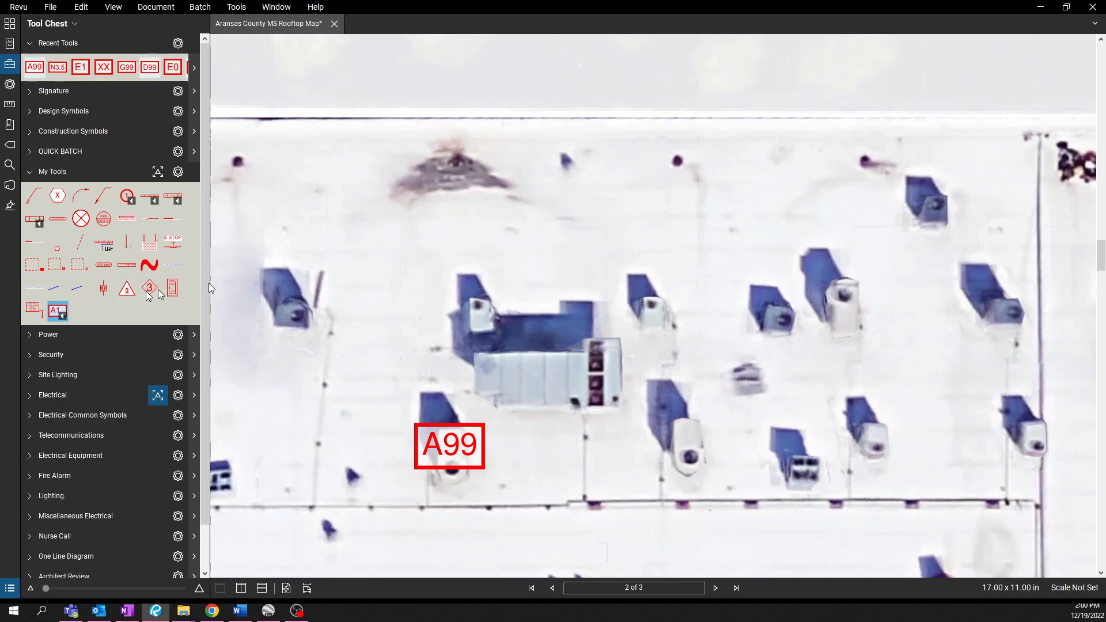
click(471, 257)
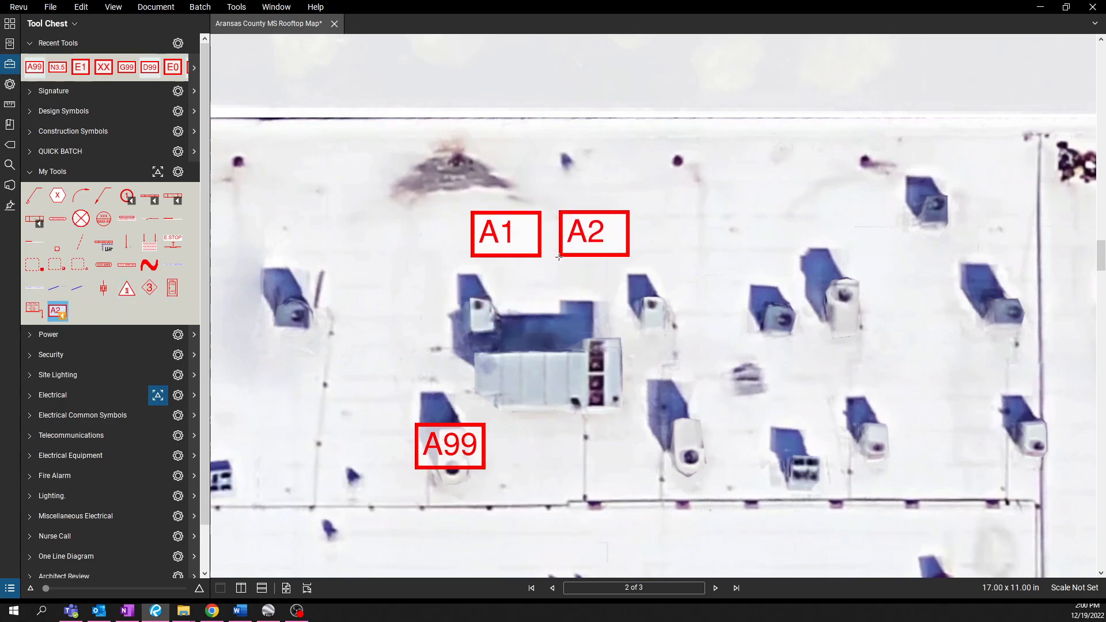
click(559, 257)
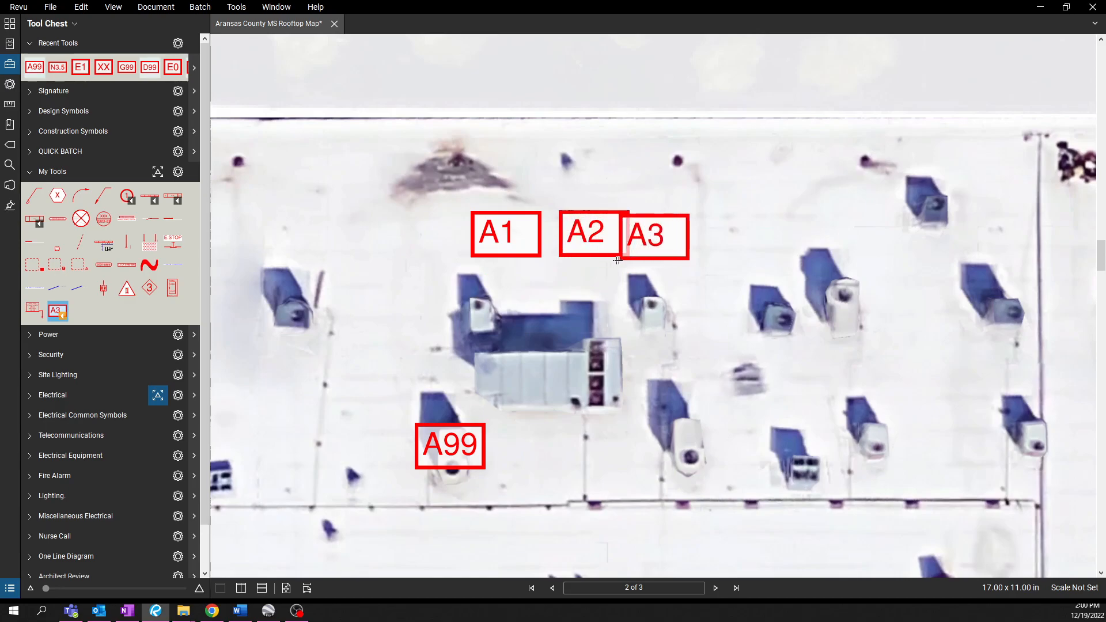
click(638, 259)
click(725, 257)
key(Escape)
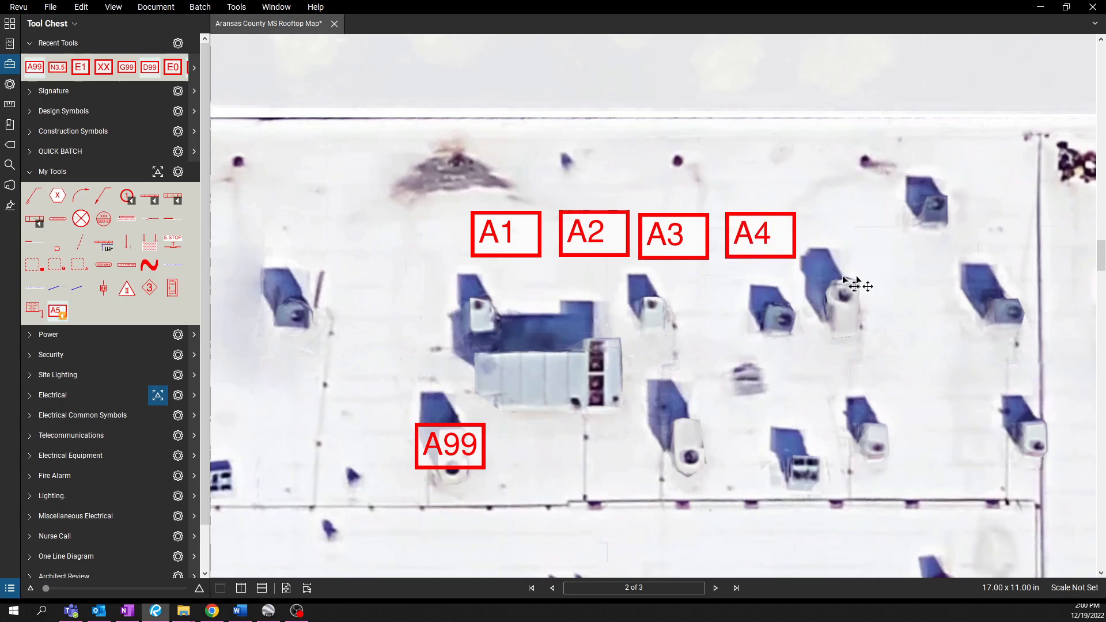
- Align the A99 label's text to the center horizontally and to the middle vertically
click(455, 453)
click(10, 84)
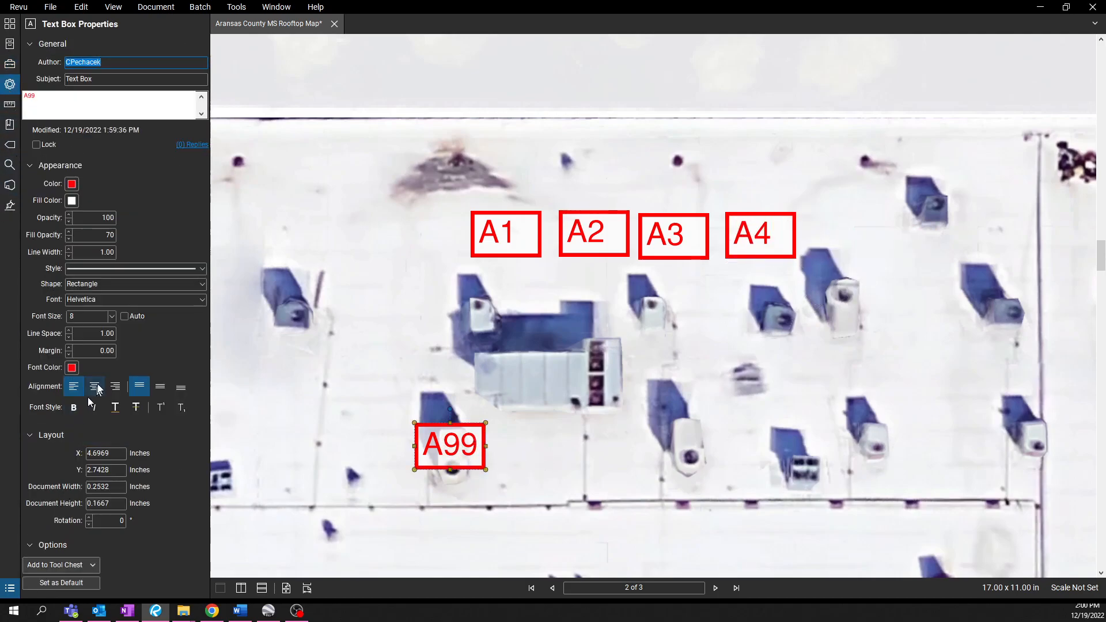
click(95, 387)
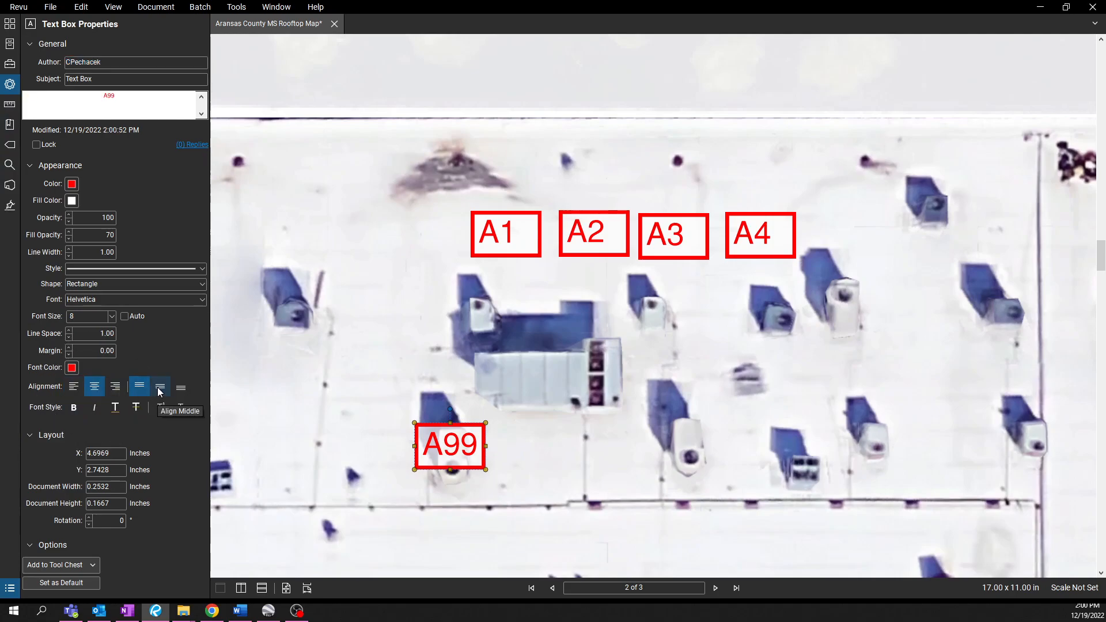
click(160, 388)
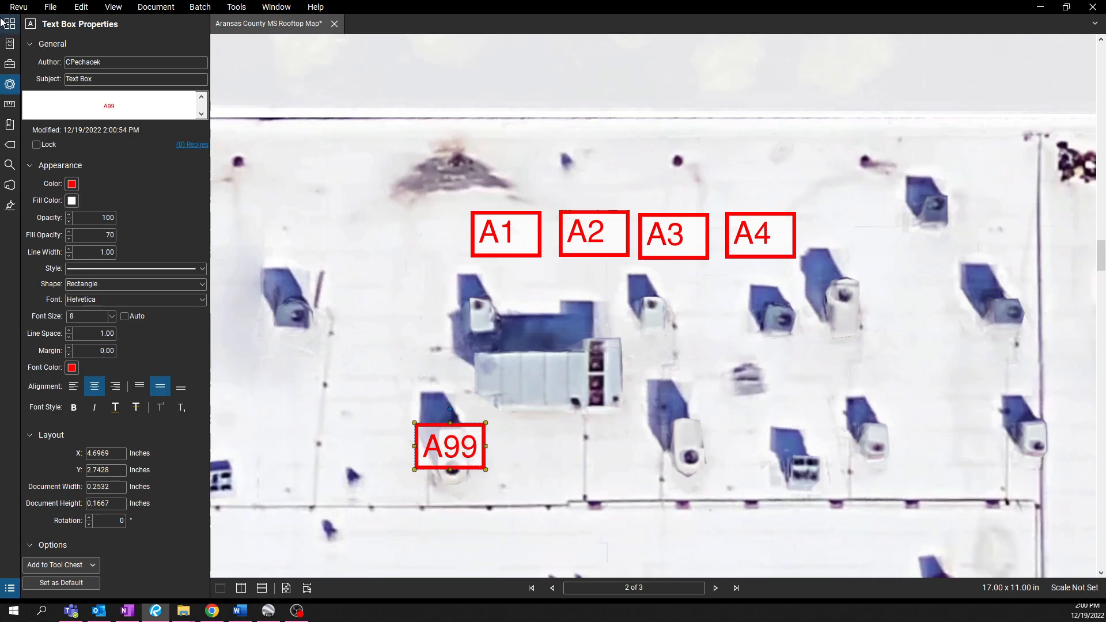
- Add the centered A99 text box to My Tools beside the sequenced label tool
click(11, 63)
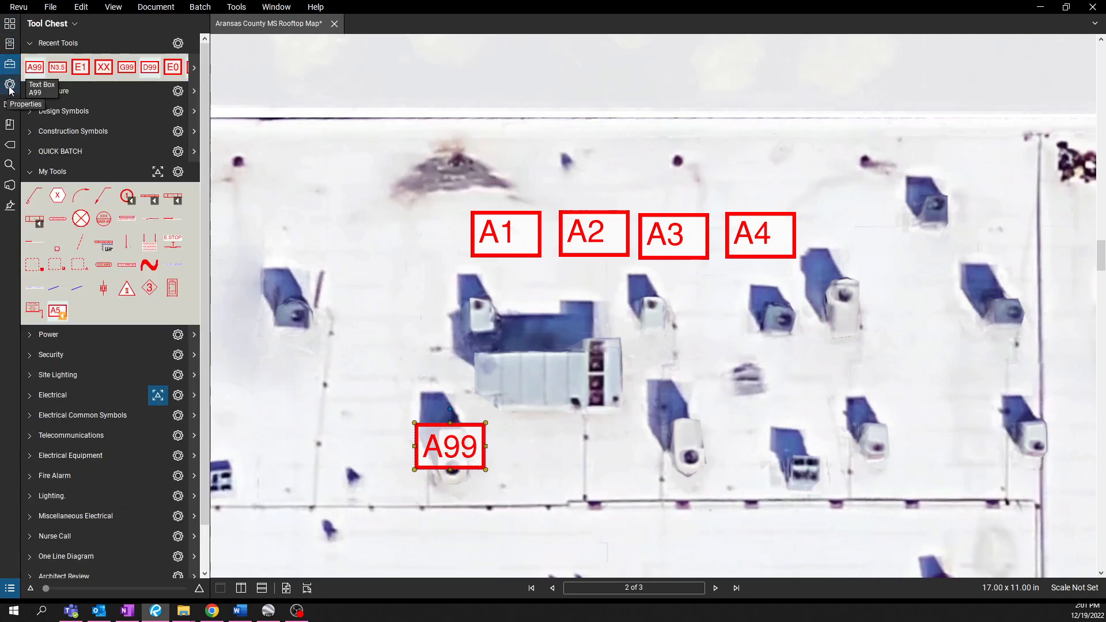
drag(34, 67, 105, 315)
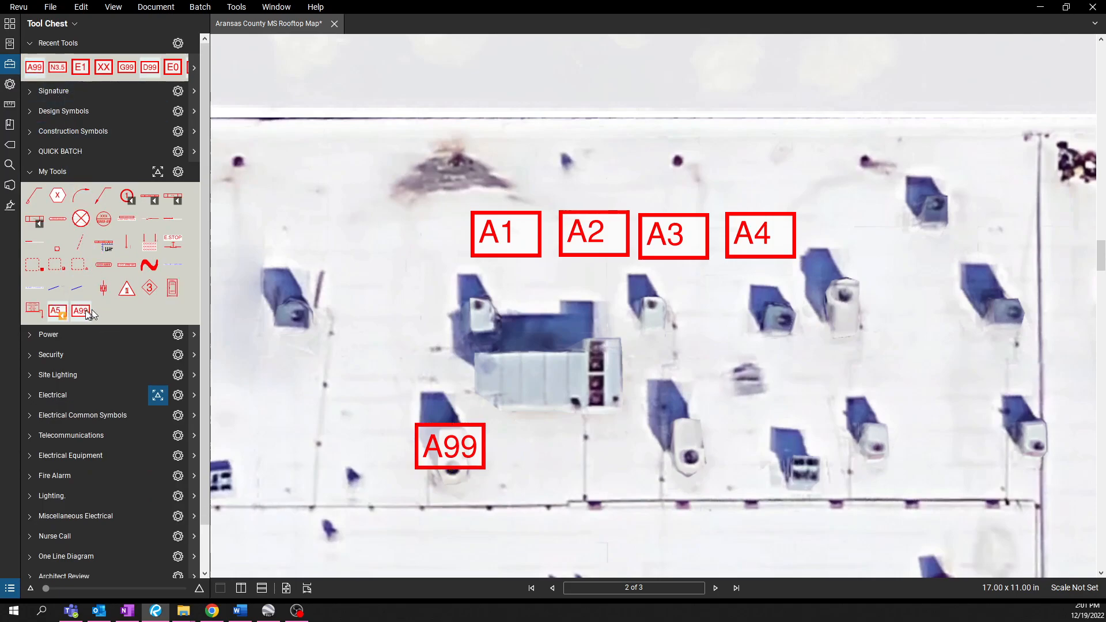
right_click(85, 310)
click(646, 357)
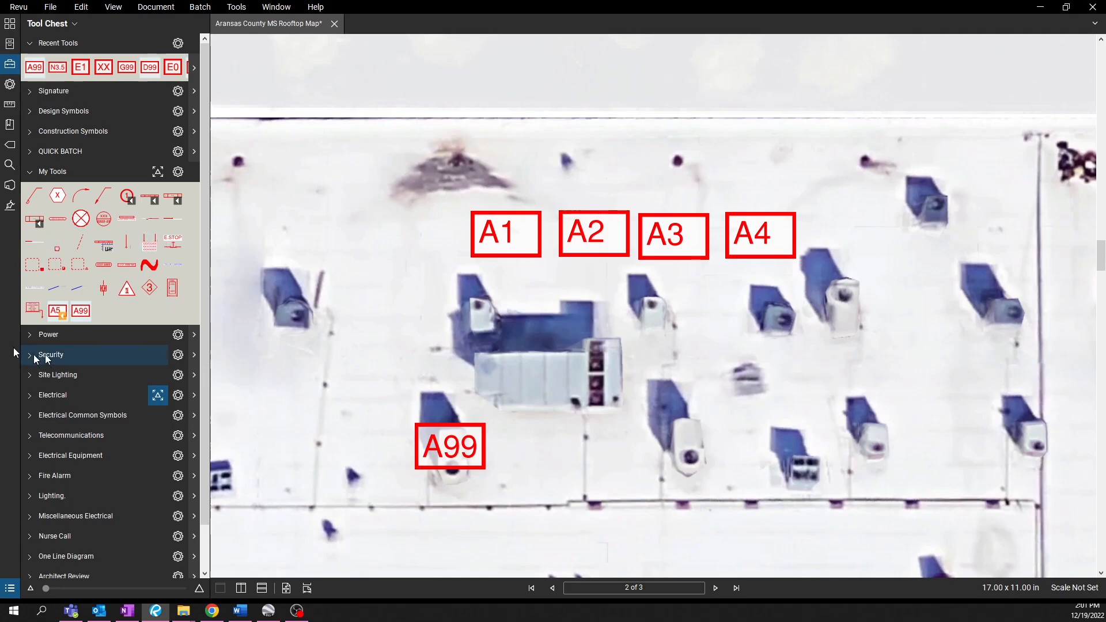
scroll(521, 299, down, 3)
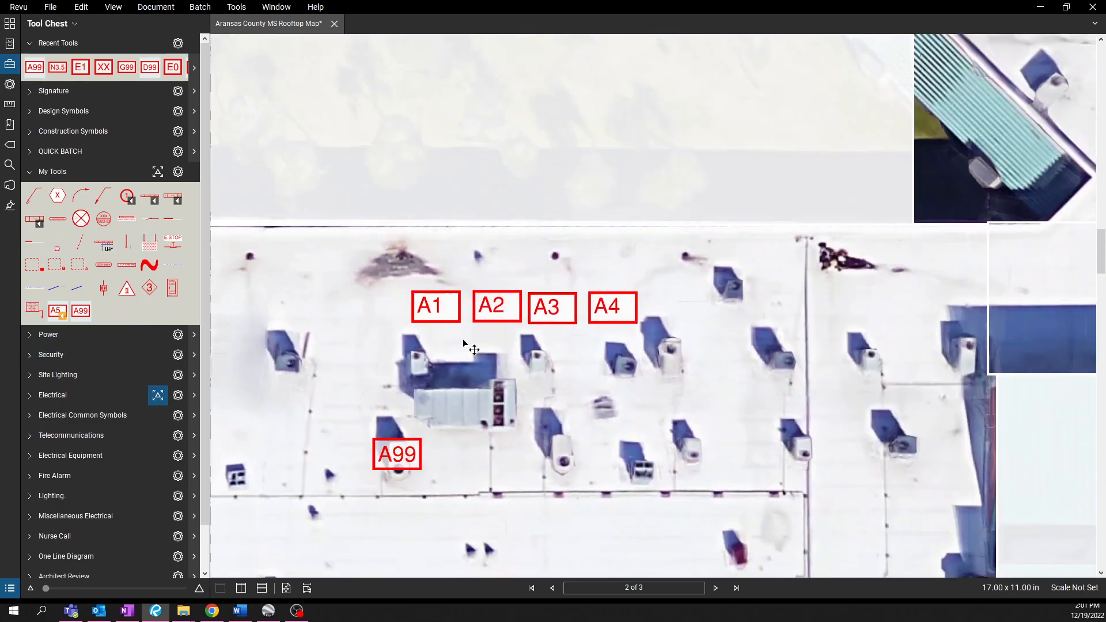
- Place a second set of four sequenced labels, A1 to A4, above the first row with the saved A label tool
click(57, 311)
click(545, 254)
click(609, 265)
click(695, 269)
click(770, 286)
key(Escape)
- Resume the lower row's sequence from its A4 label and place A5, A6 and A7 beyond it
right_click(617, 306)
key(Escape)
key(Escape)
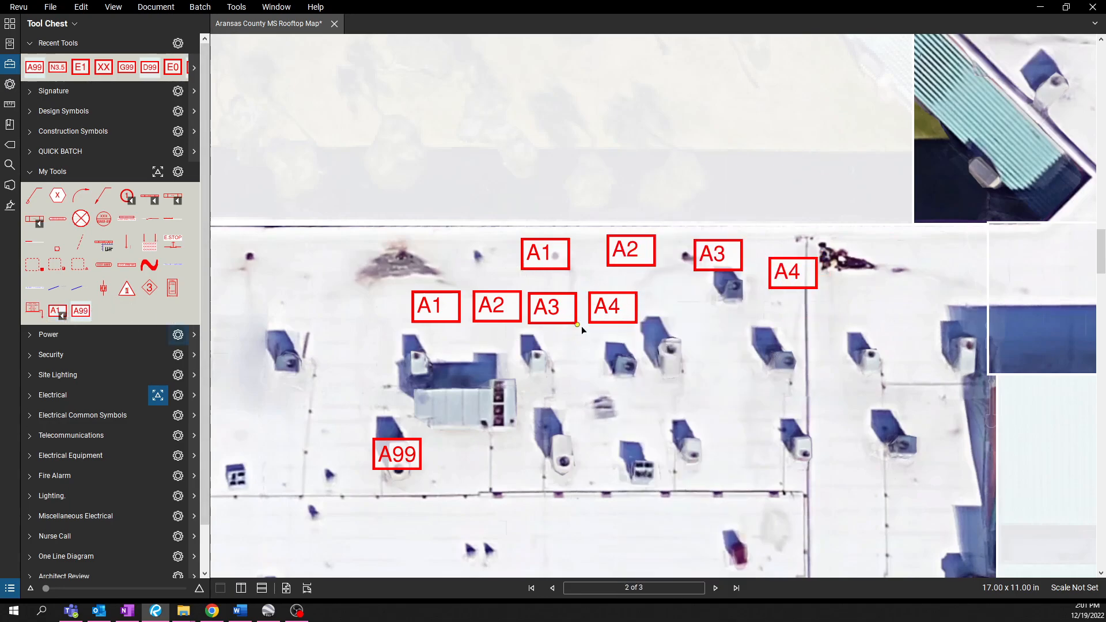
right_click(619, 305)
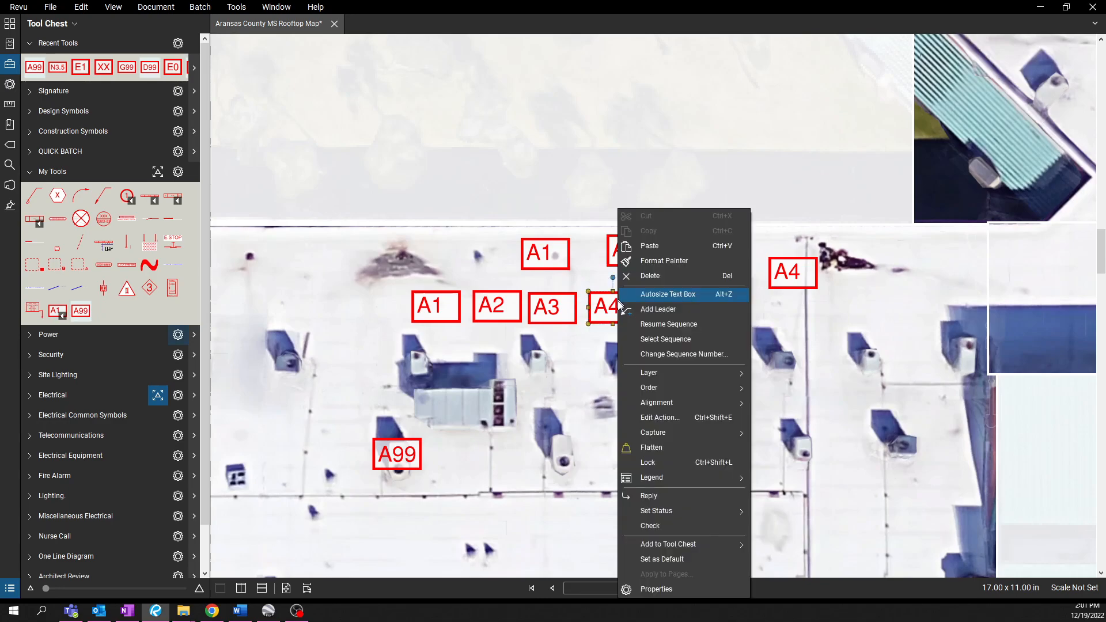
click(635, 332)
click(664, 331)
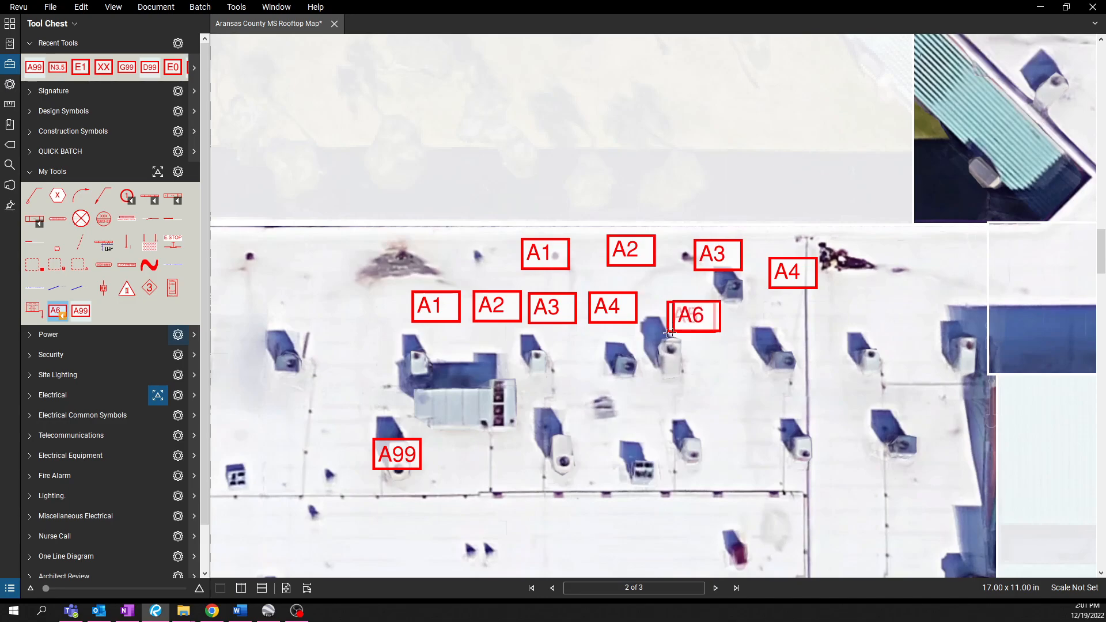
click(734, 349)
click(800, 342)
key(Escape)
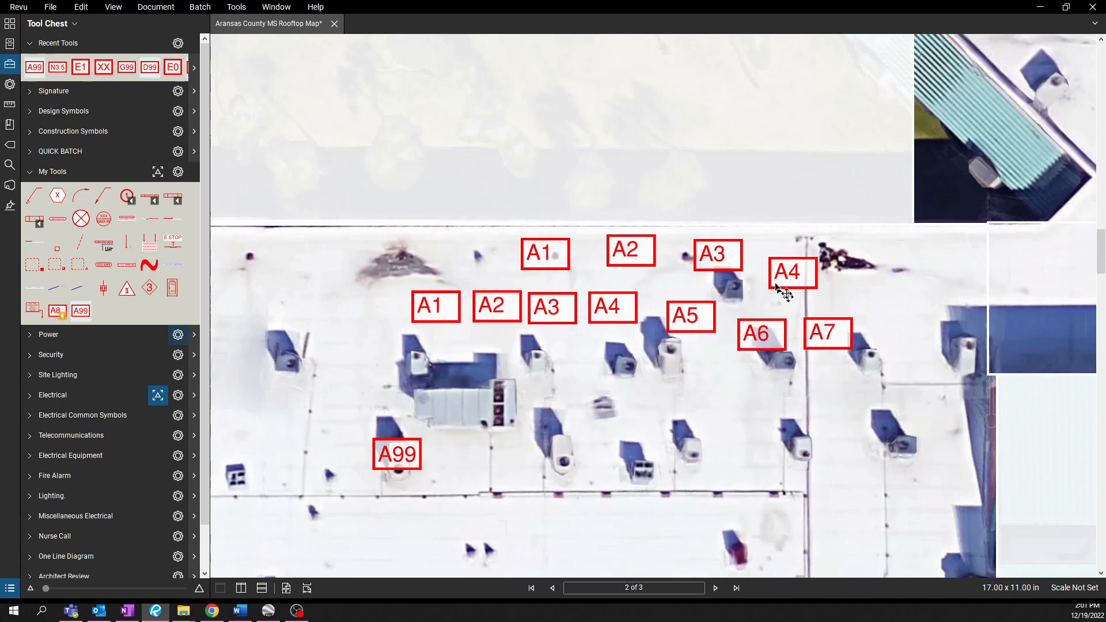
- Resume the upper row's sequence from its A4 label and place A5 and A6 beside it
right_click(781, 279)
click(827, 323)
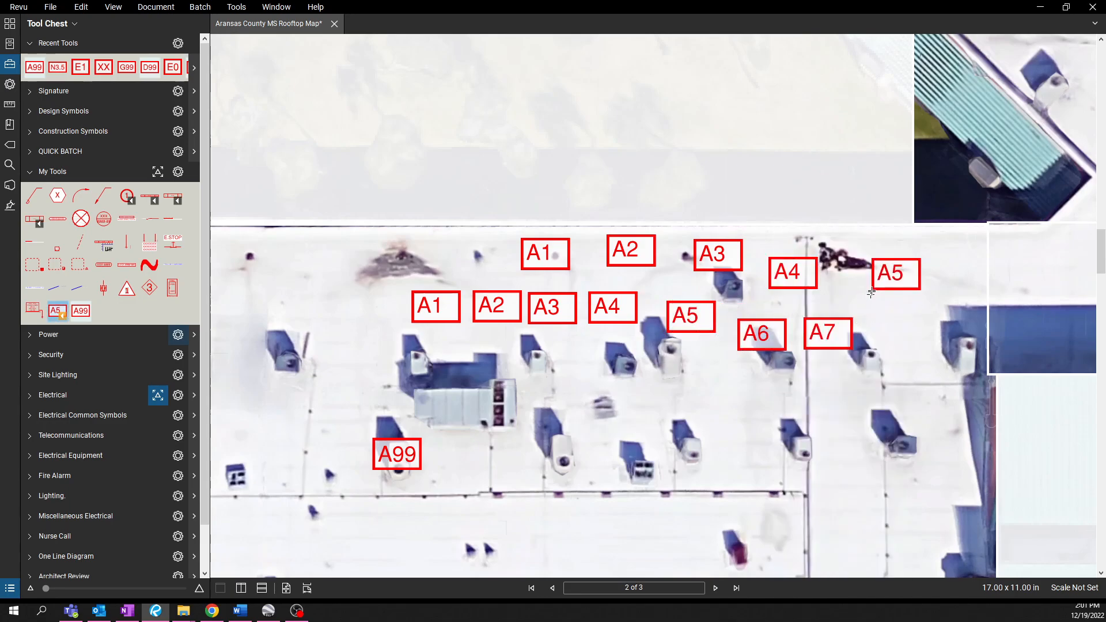
click(840, 292)
click(827, 243)
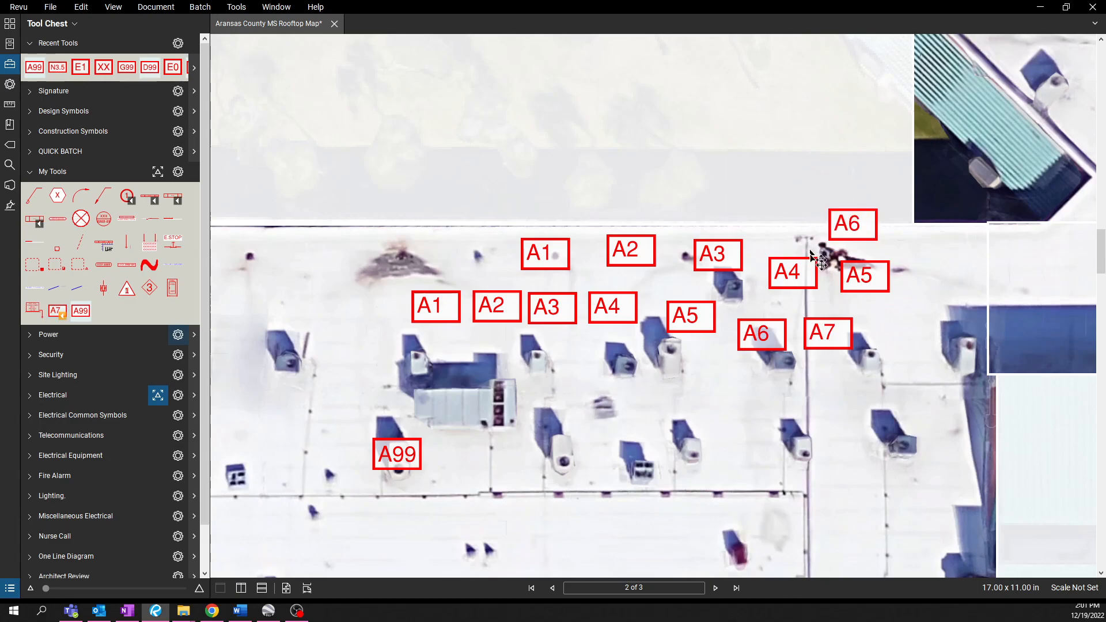
- Duplicate the sequenced A label tool in My Tools and set the copy's sequence prefix to B
scroll(820, 261, down, 3)
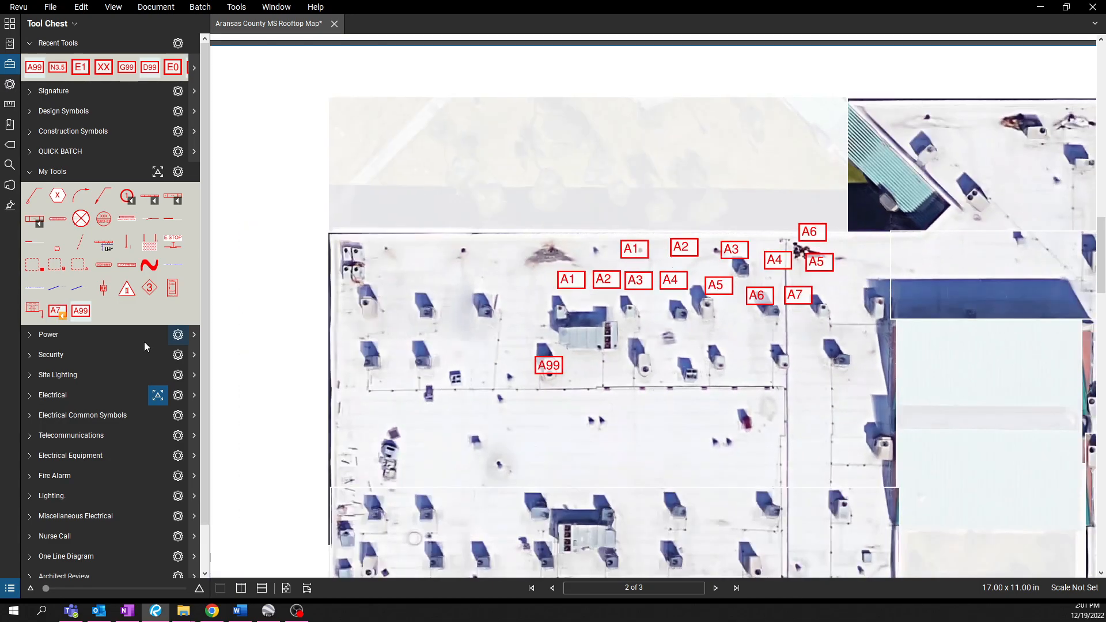
scroll(840, 247, down, 2)
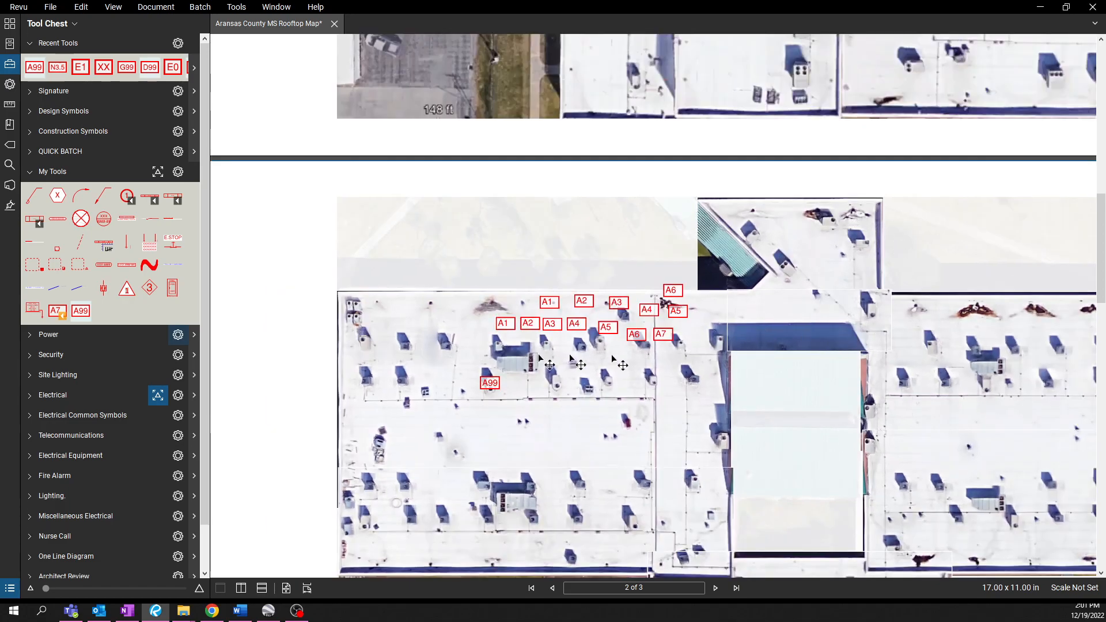
right_click(57, 312)
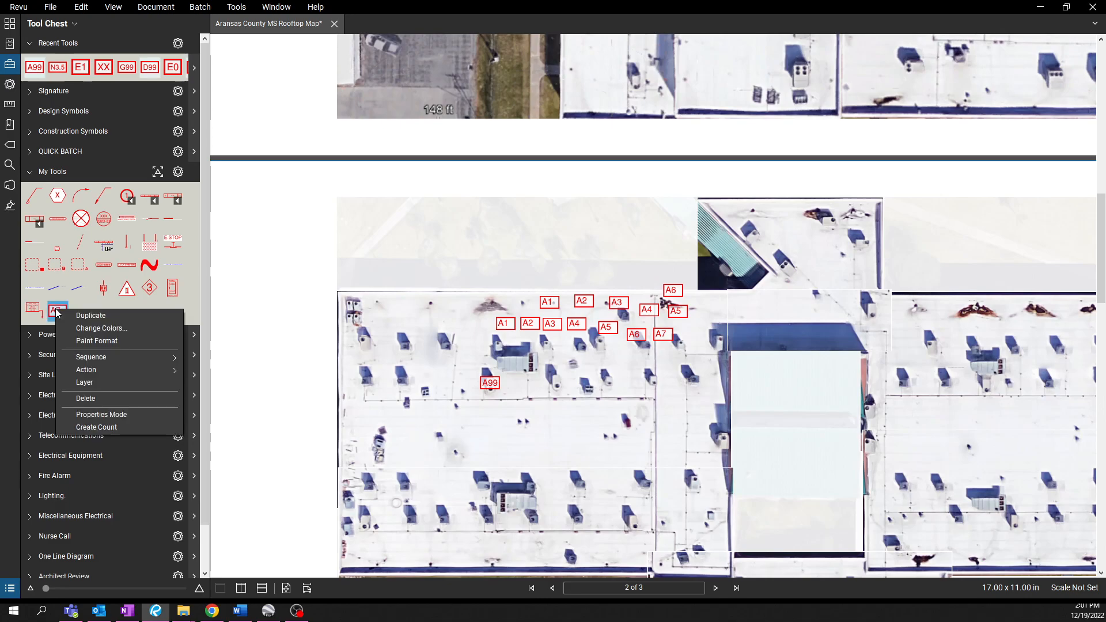
click(75, 316)
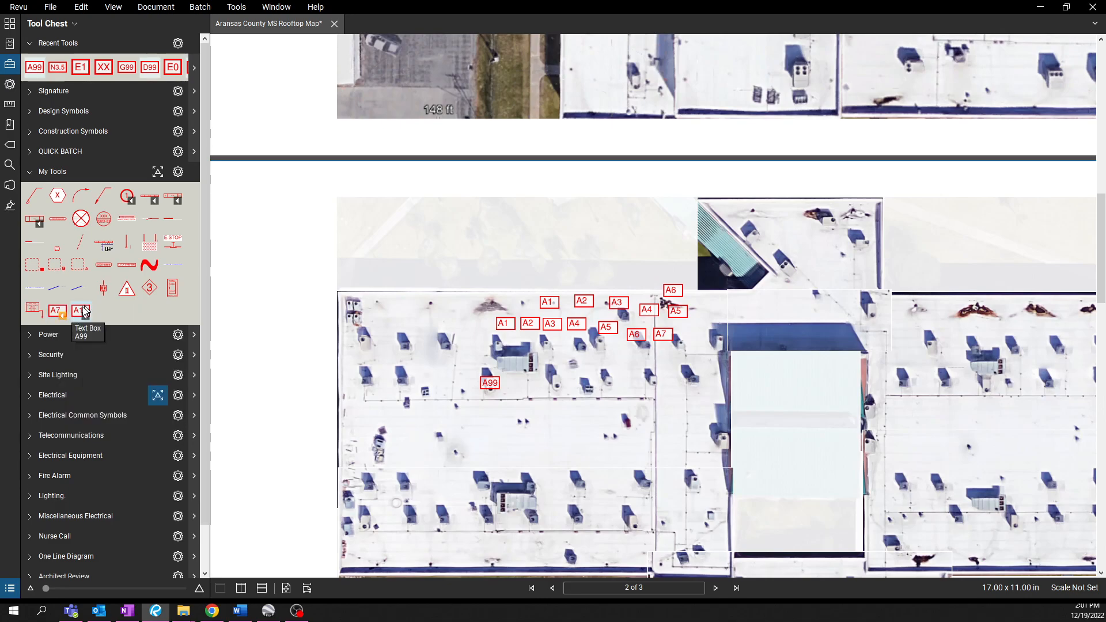
right_click(82, 314)
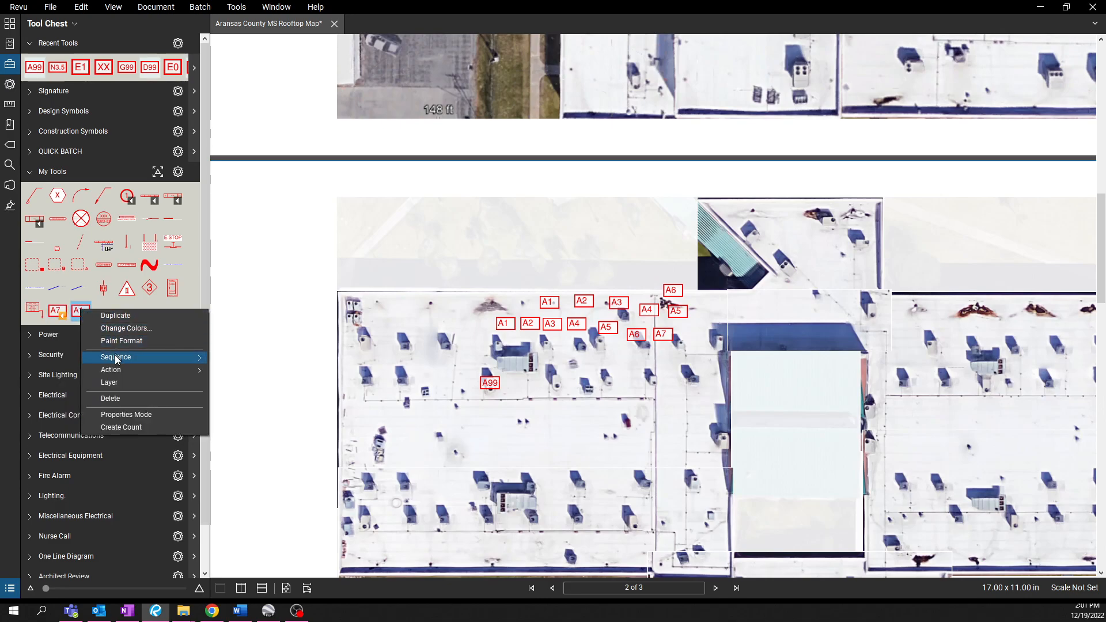
mouse_move(115, 356)
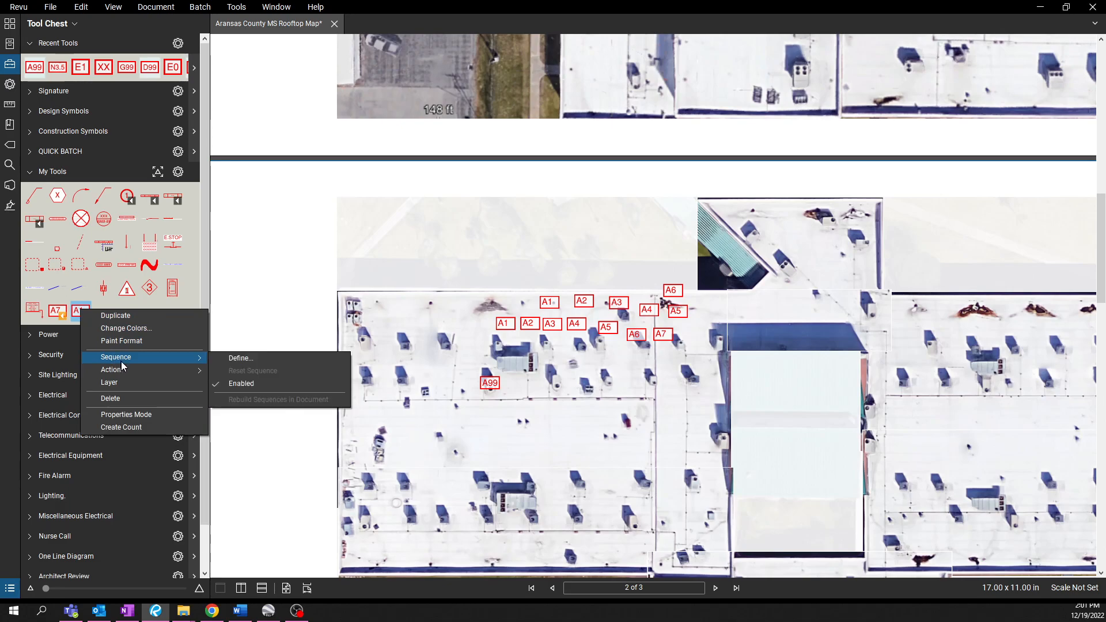
click(238, 360)
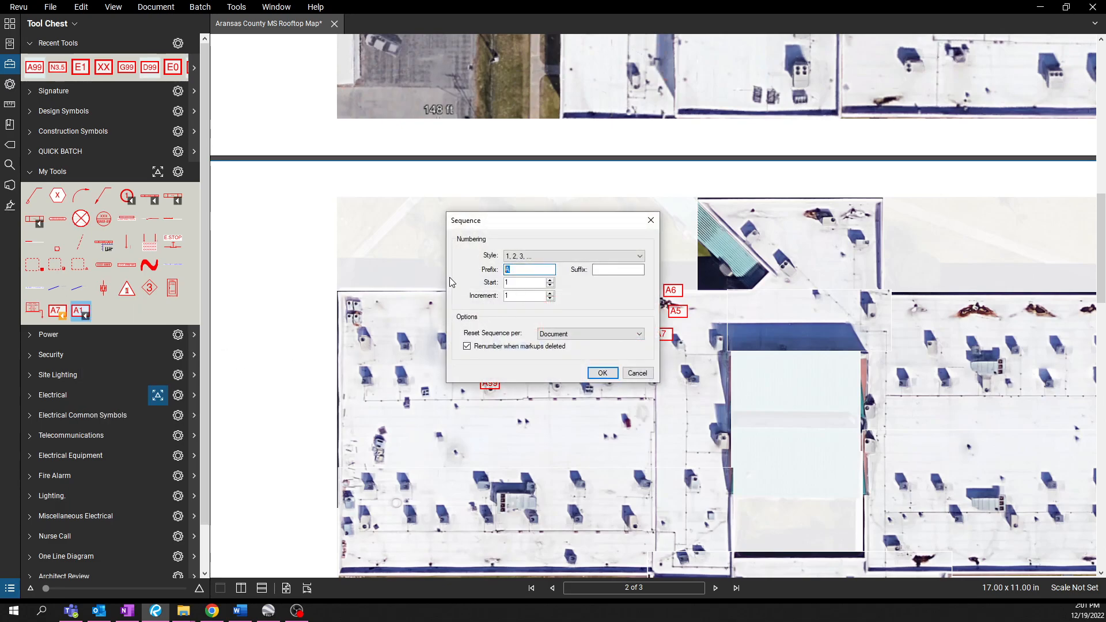
click(602, 372)
- Place labels B1 to B9 with the B label tool, three above and six below, around the blue roof shadow's upper edge
click(80, 311)
click(729, 311)
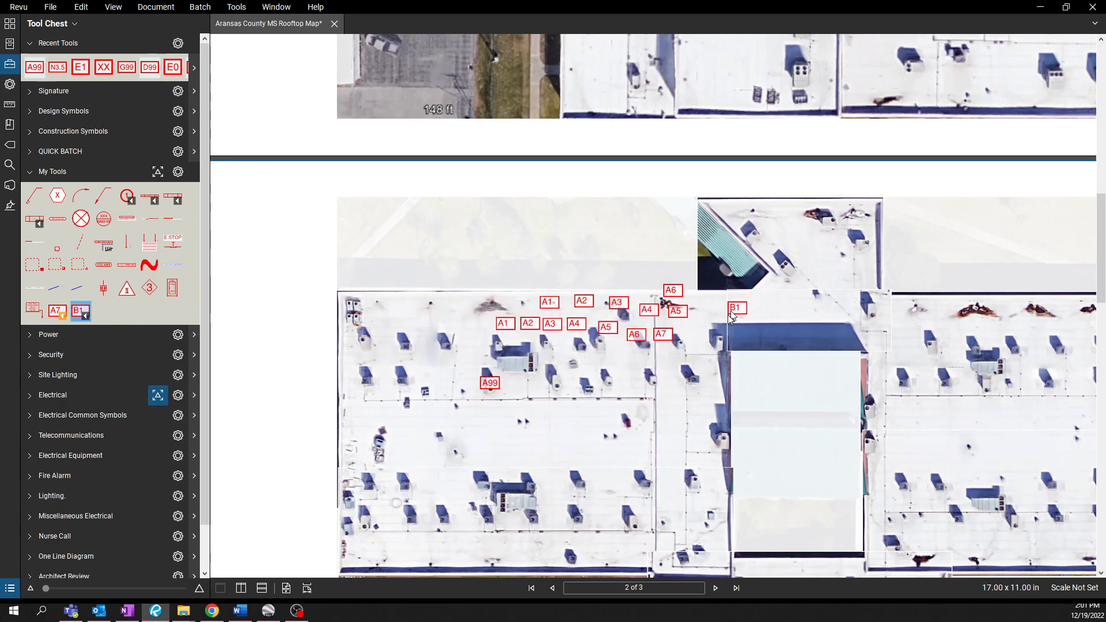
scroll(749, 314, up, 2)
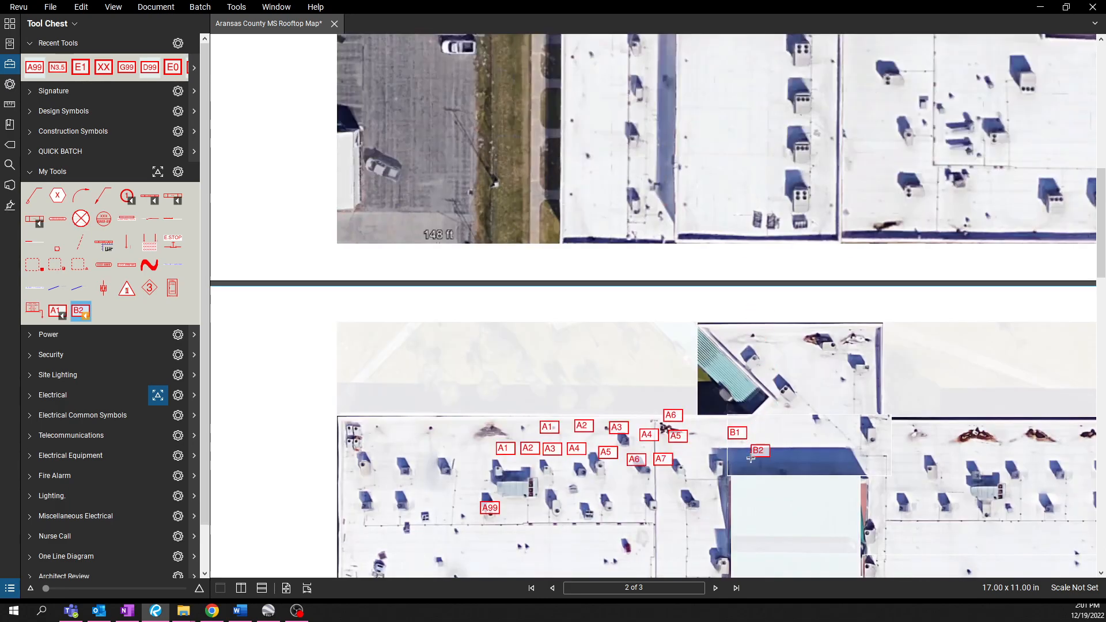
scroll(745, 438, up, 5)
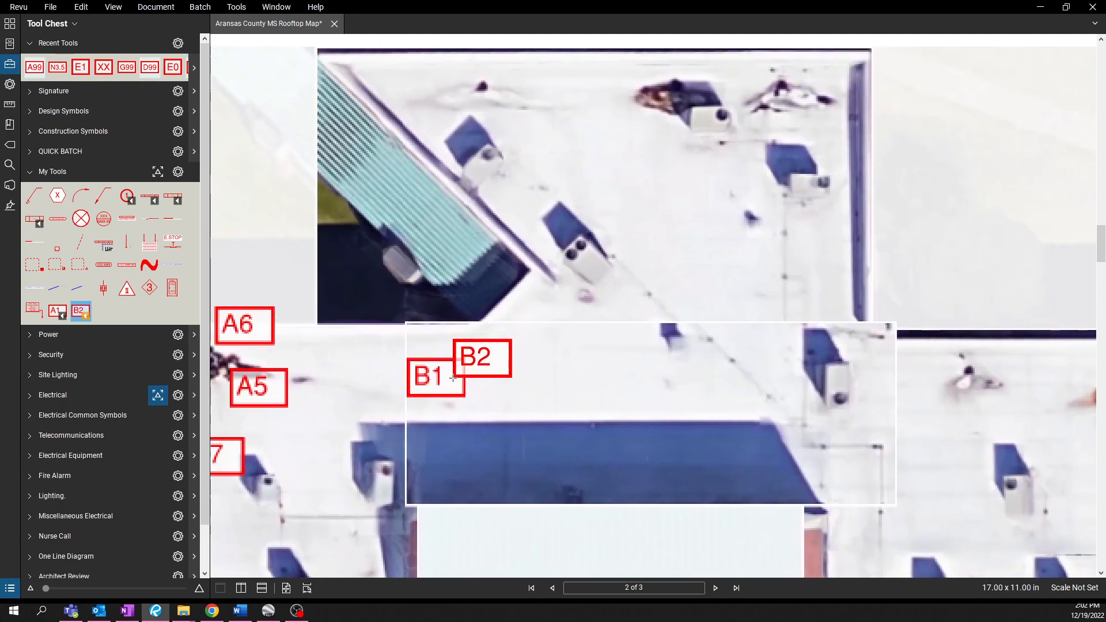
click(481, 394)
click(561, 393)
click(408, 438)
click(495, 445)
click(571, 444)
click(671, 444)
click(770, 447)
click(849, 442)
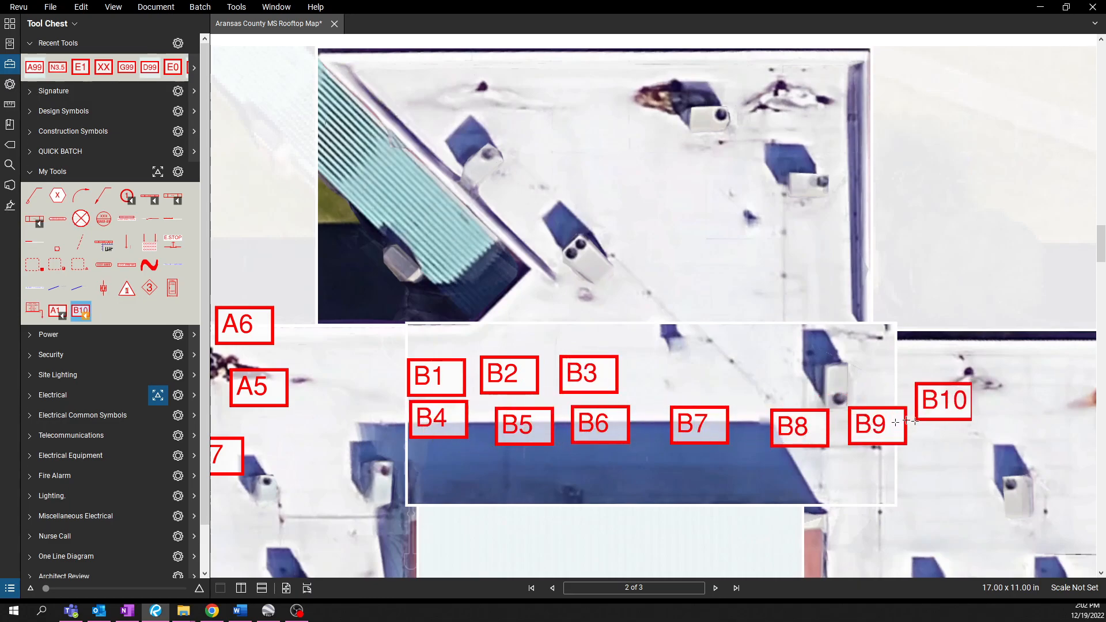
- Extend the lower B row onto the adjoining roof section with labels B10, B11 and B12
scroll(914, 422, right, 5)
click(666, 425)
click(751, 425)
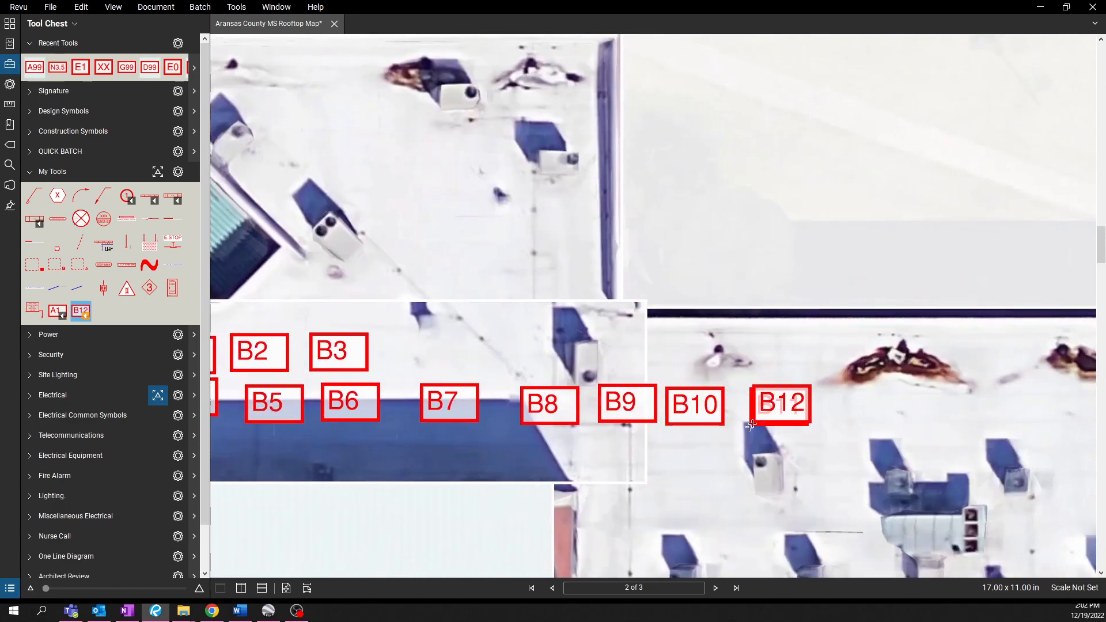
click(822, 424)
key(Escape)
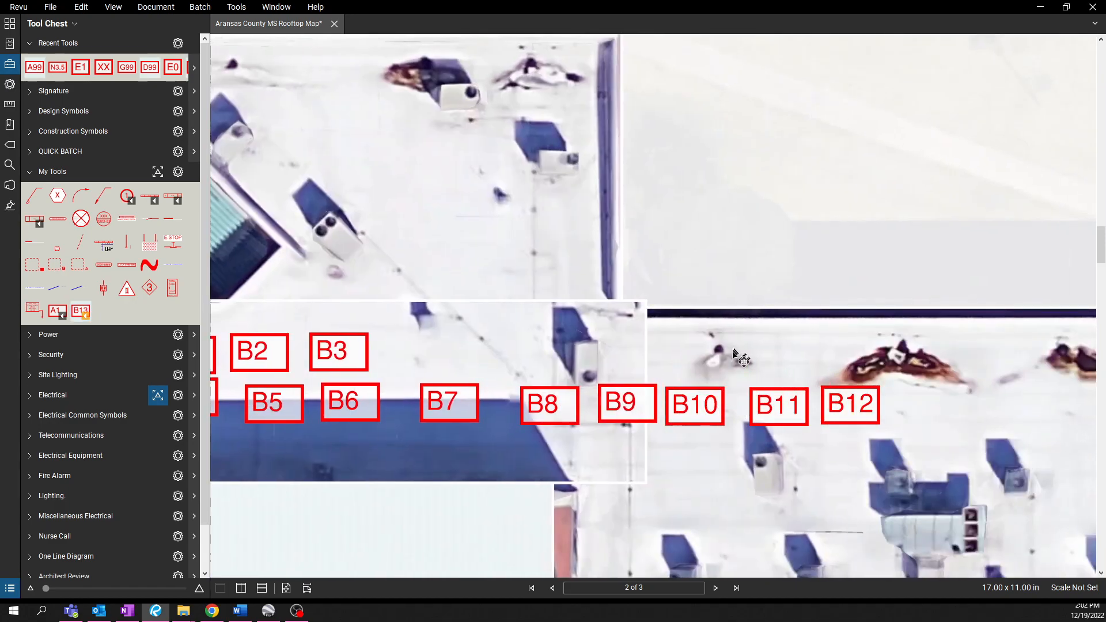
- Resize the B11 label's box by hand, and then autosize the text box to fit its text
click(795, 426)
drag(809, 428, 794, 456)
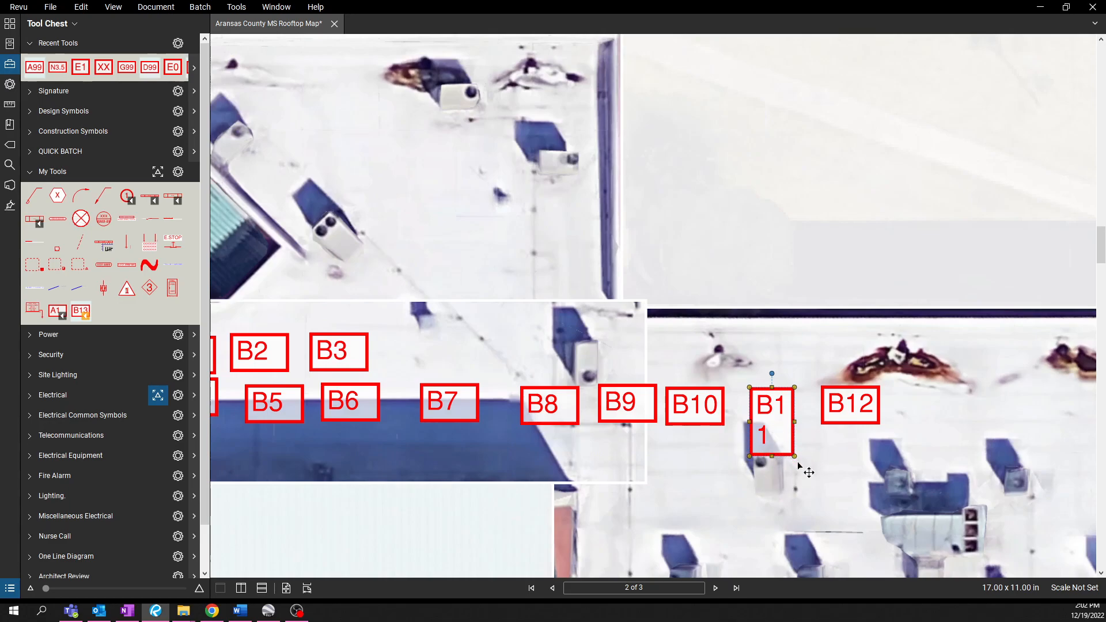
drag(795, 457, 821, 457)
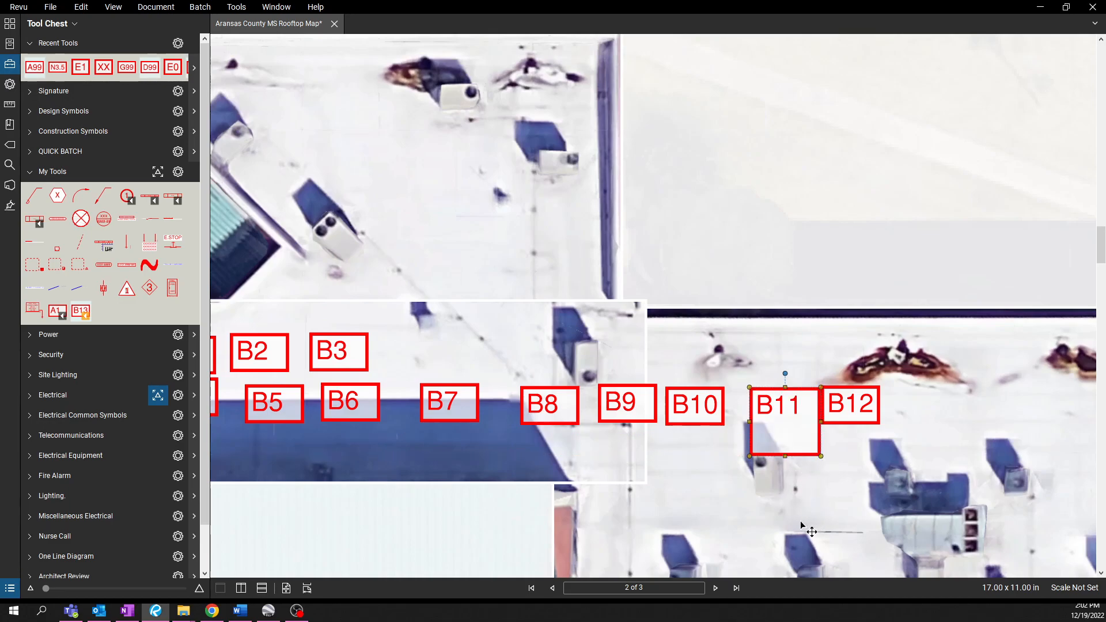
key(alt+z)
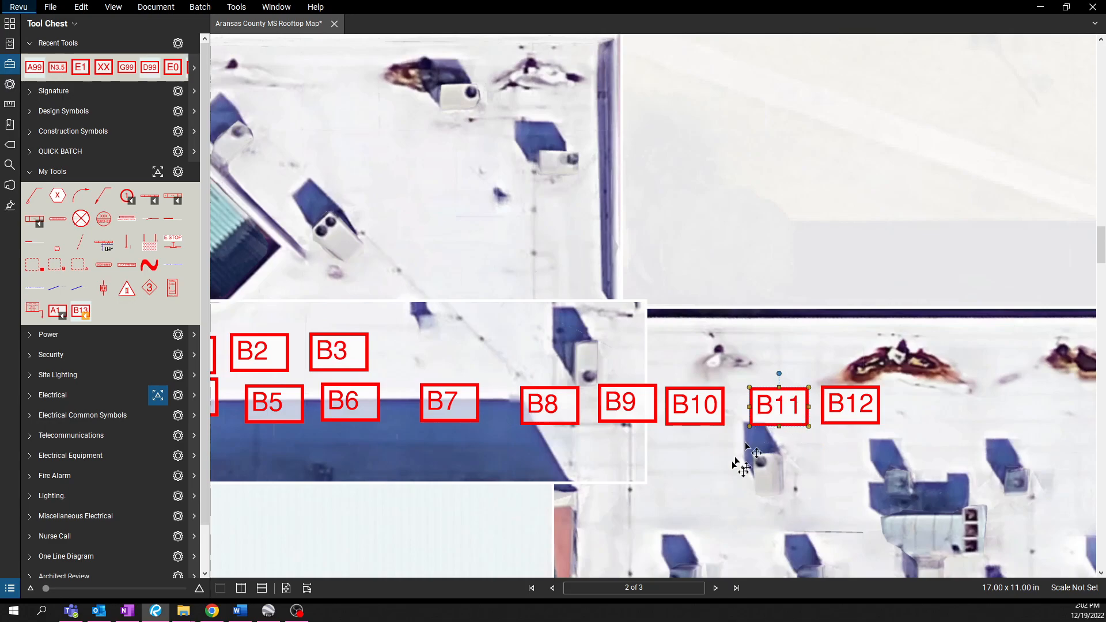
- Delete the B10 label between B9 and B11
drag(683, 467, 635, 443)
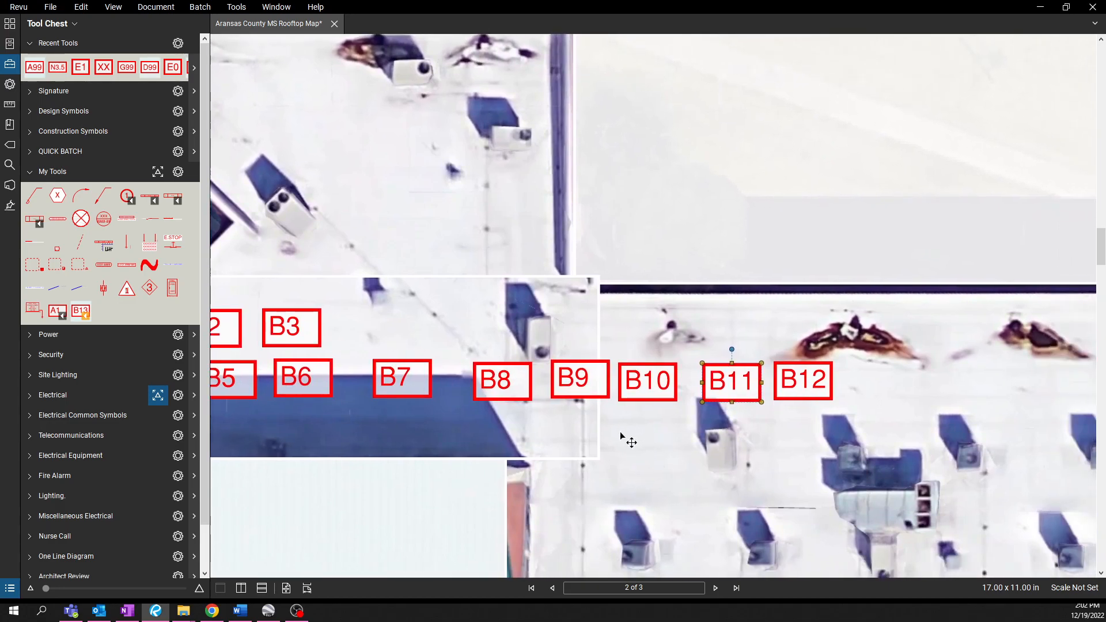
click(650, 396)
key(Delete)
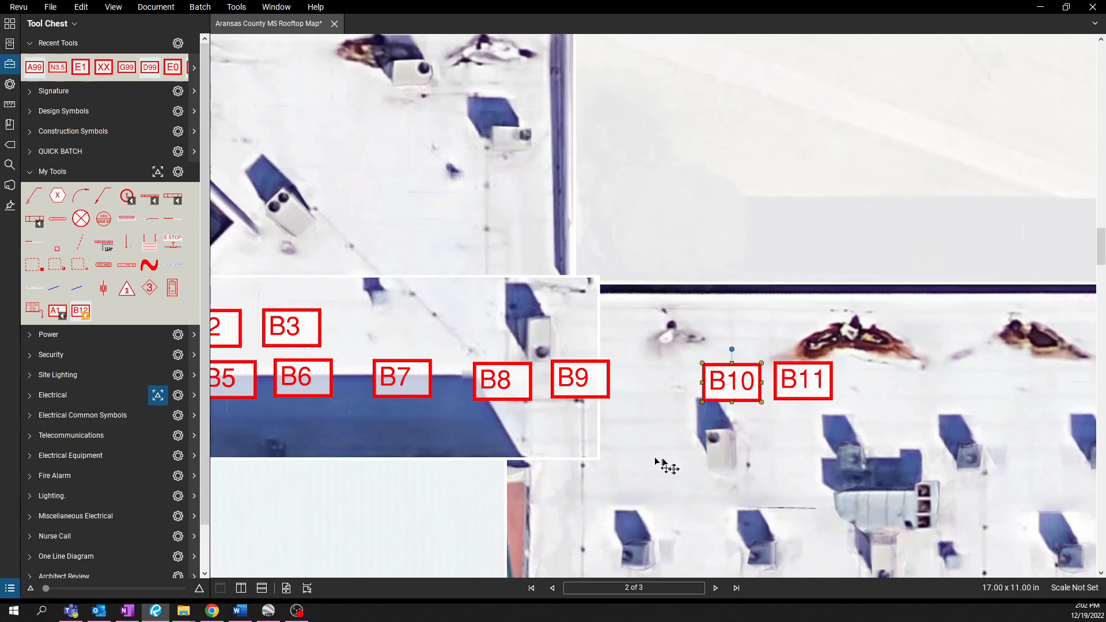
scroll(752, 438, down, 3)
scroll(743, 423, down, 3)
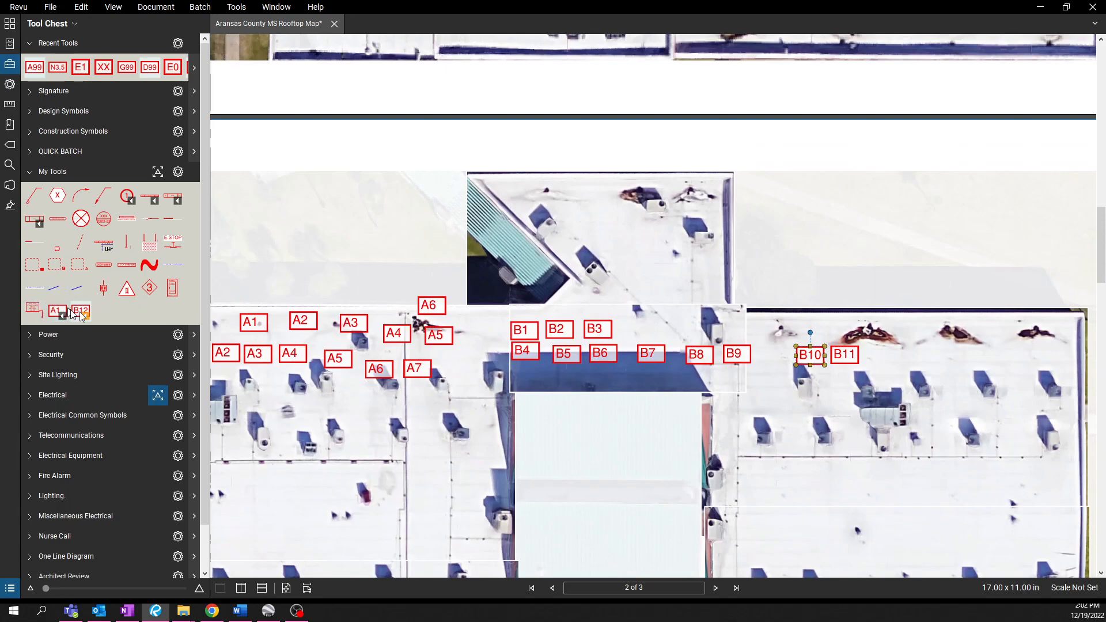
drag(482, 425, 573, 398)
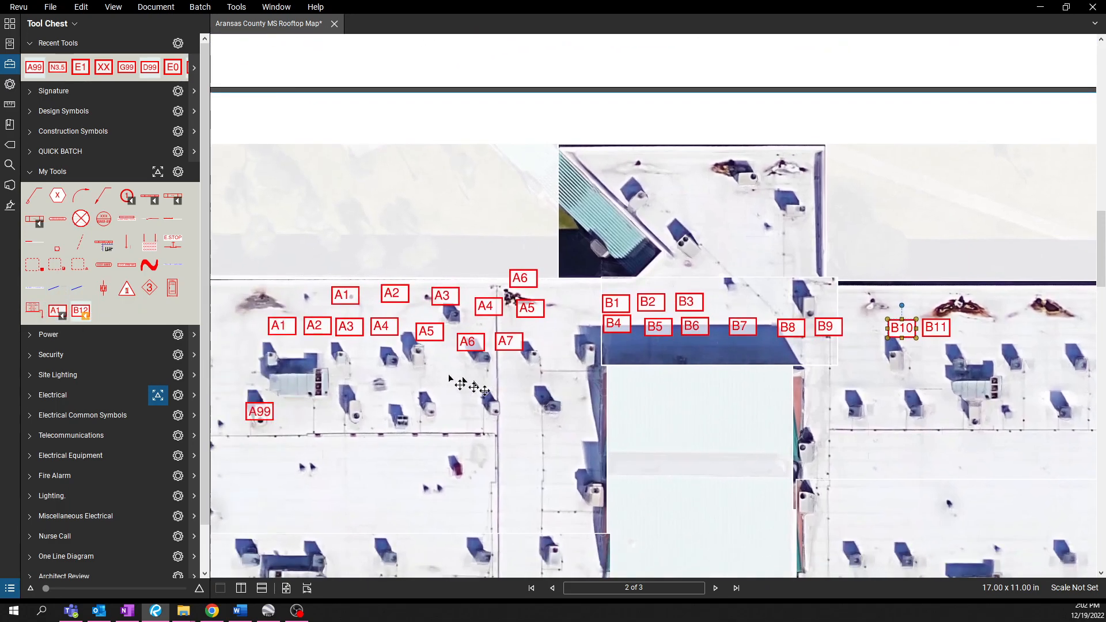